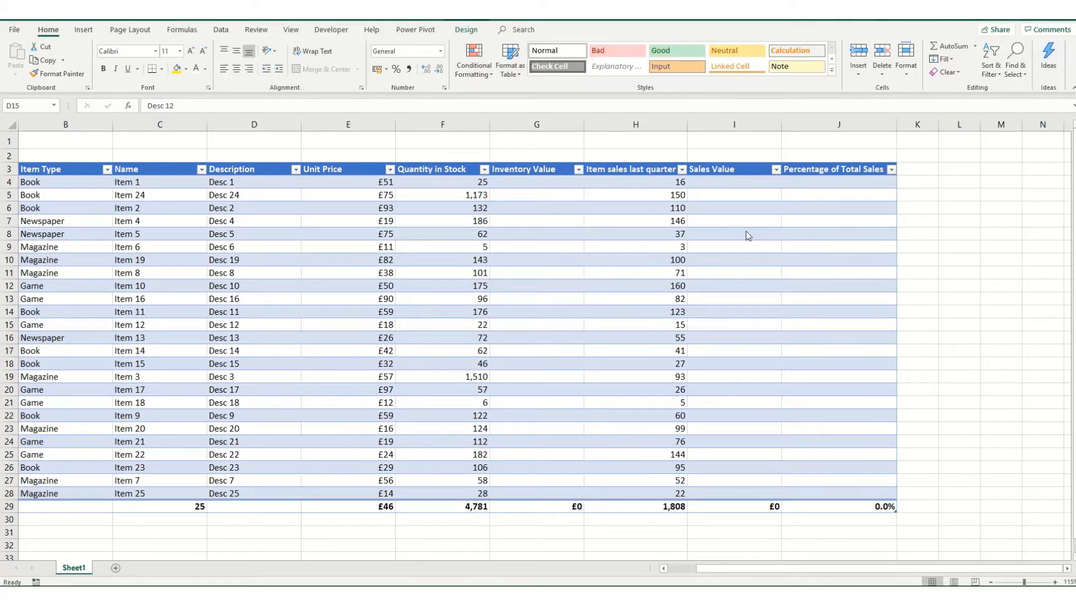
Add a column to the stock table by entering jgjhg in K4, and append a blank row after the last record
{"action": "scroll", "coordinate": [697, 213], "scroll_direction": "down", "scroll_amount": 1}
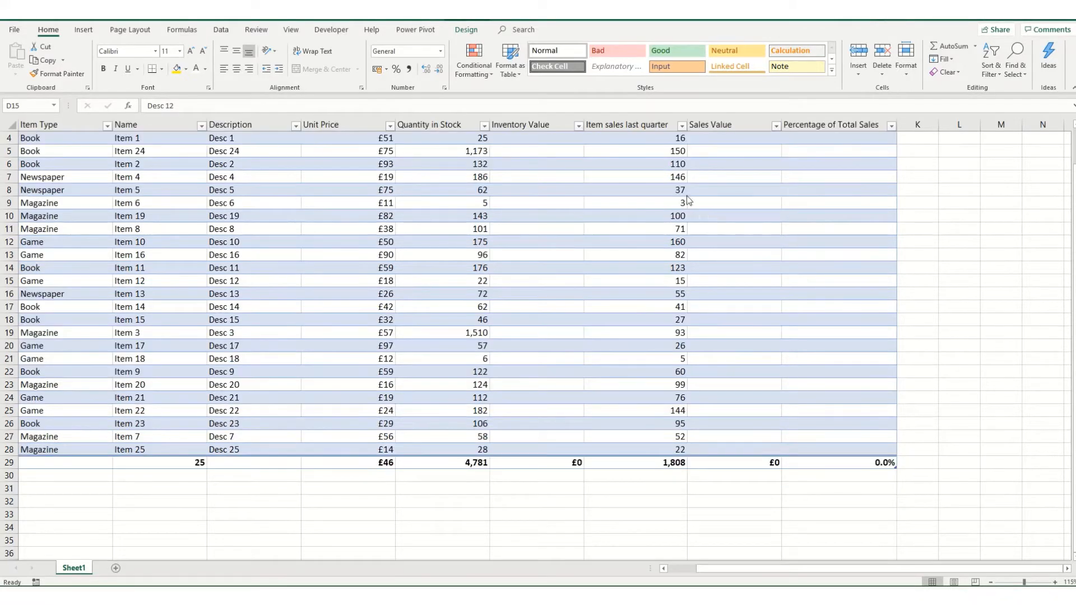
{"action": "scroll", "coordinate": [495, 174], "scroll_direction": "up", "scroll_amount": 1}
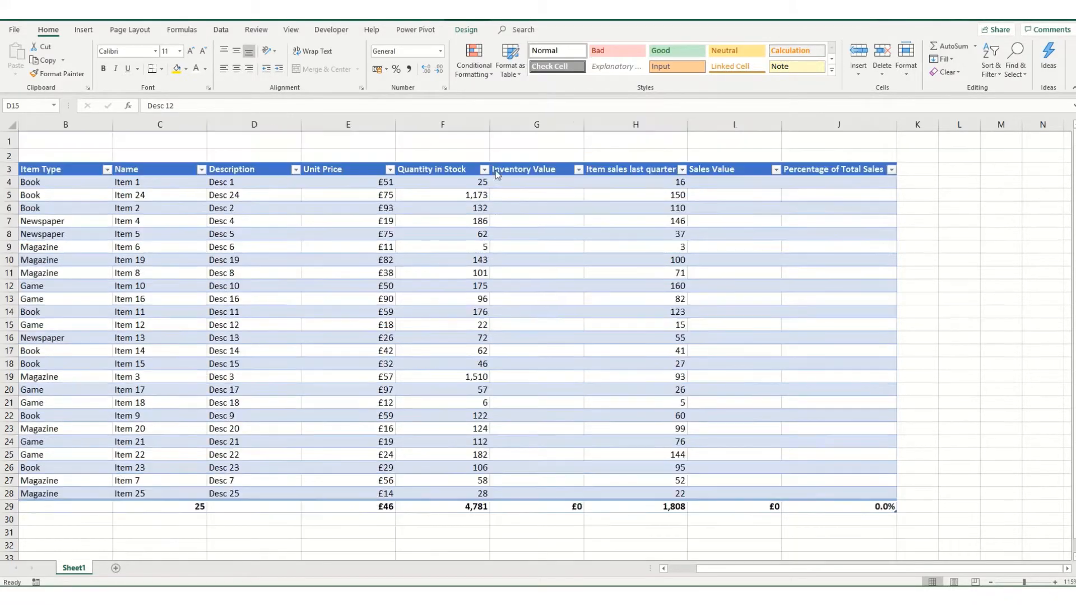
{"action": "left_click", "coordinate": [908, 183]}
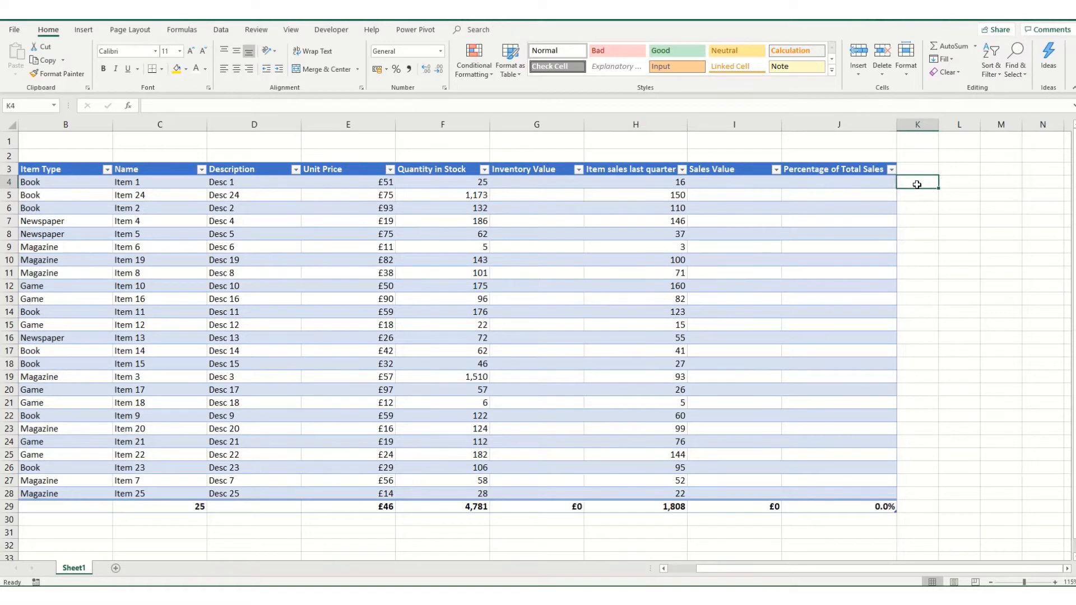
{"action": "double_click", "coordinate": [917, 185]}
{"action": "type", "text": "jgjhg"}
{"action": "key", "text": "Return"}
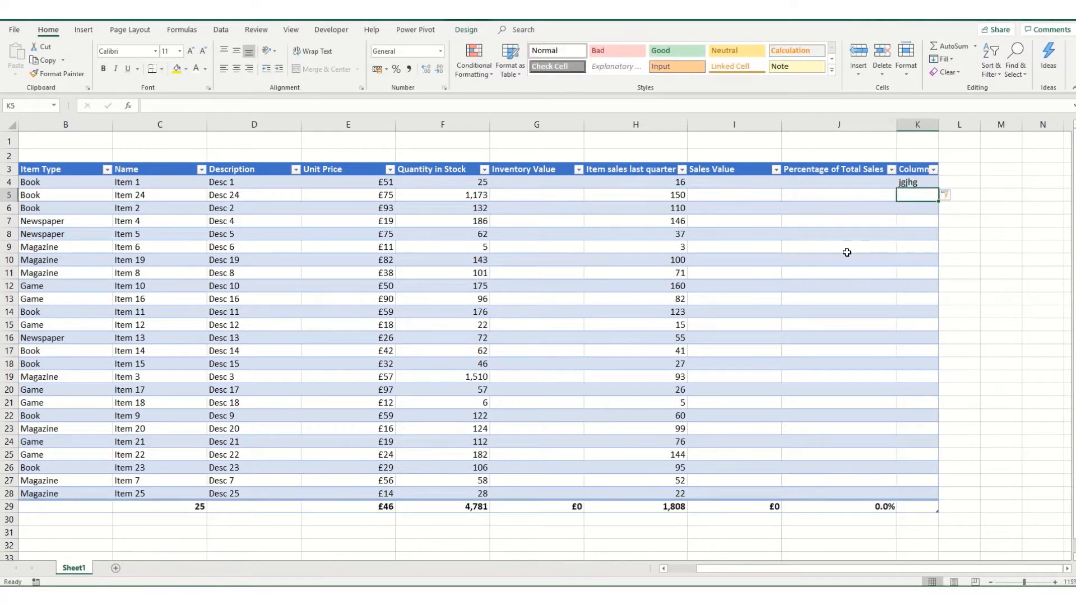
{"action": "left_click", "coordinate": [904, 489]}
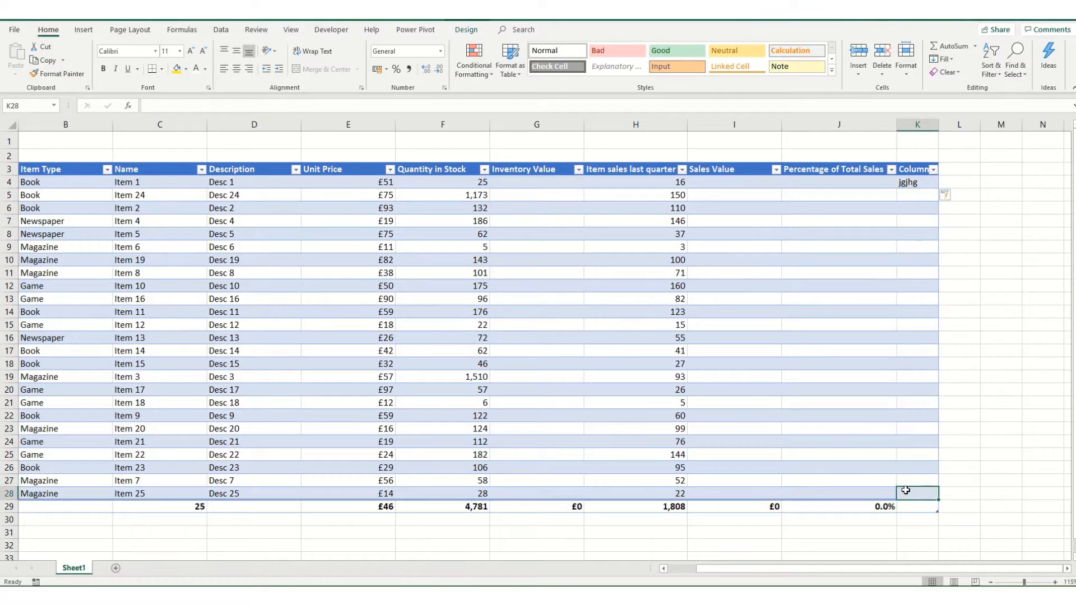
{"action": "key", "text": "Tab"}
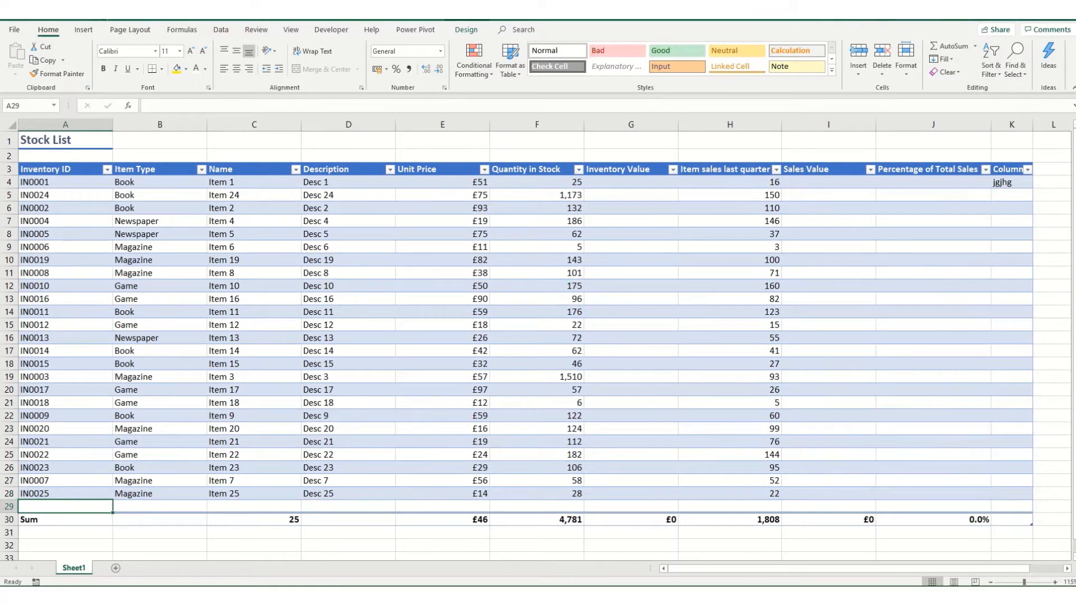
Undo the appended row, the added column and the test entry in K4
{"action": "key", "text": "ctrl+z"}
{"action": "key", "text": "ctrl+z"}
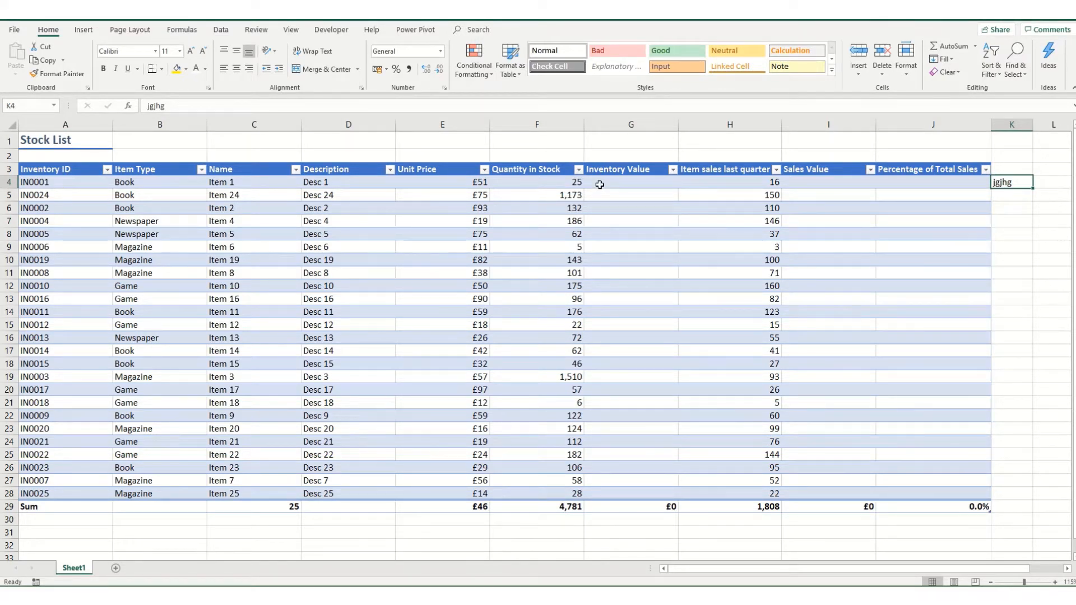
{"action": "key", "text": "ctrl+z"}
{"action": "left_click", "coordinate": [383, 285]}
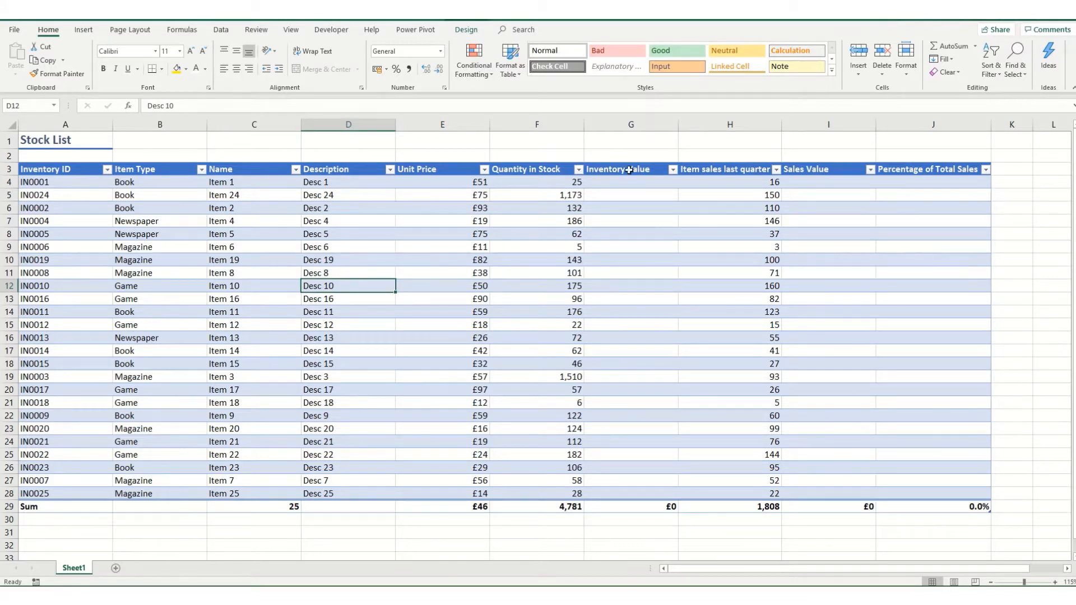
Enter the formula =E4*F4 in cell G1 above the table, using ordinary cell references
{"action": "left_click", "coordinate": [609, 179]}
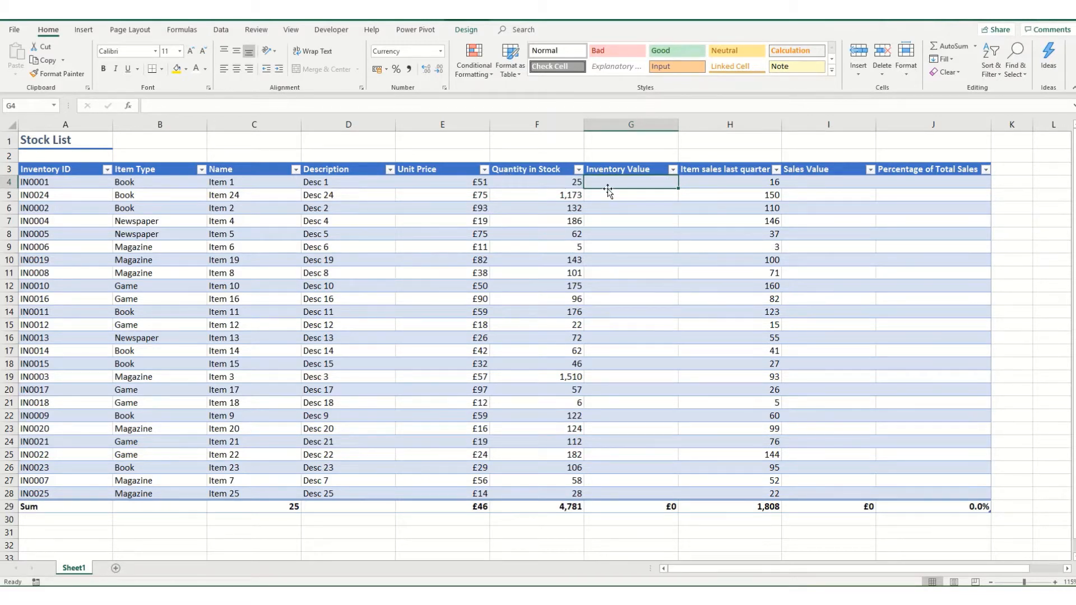
{"action": "left_click", "coordinate": [589, 144]}
{"action": "type", "text": "="}
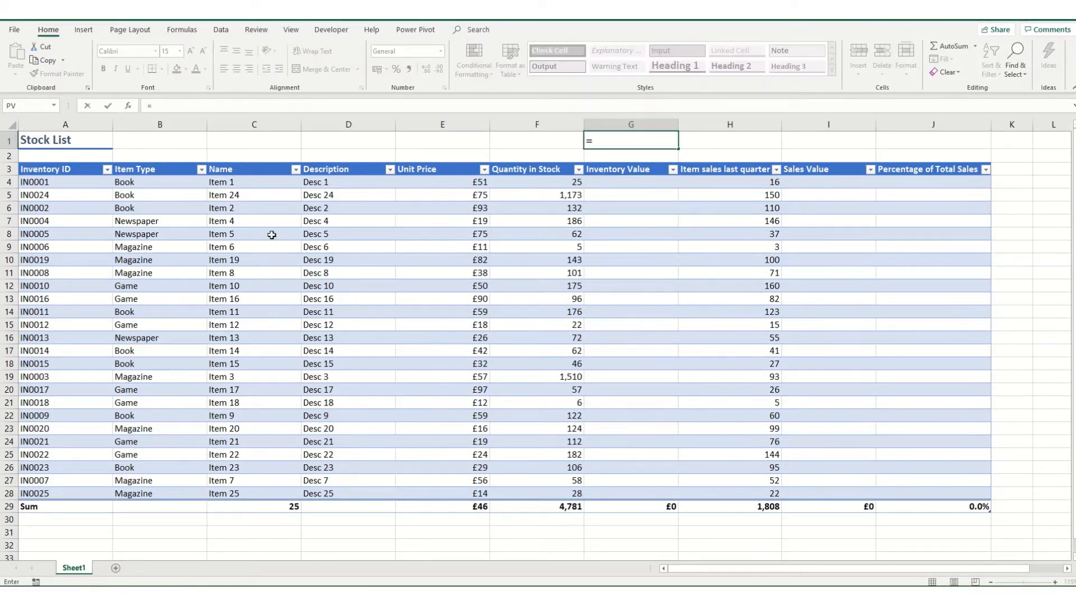
{"action": "left_click", "coordinate": [444, 179]}
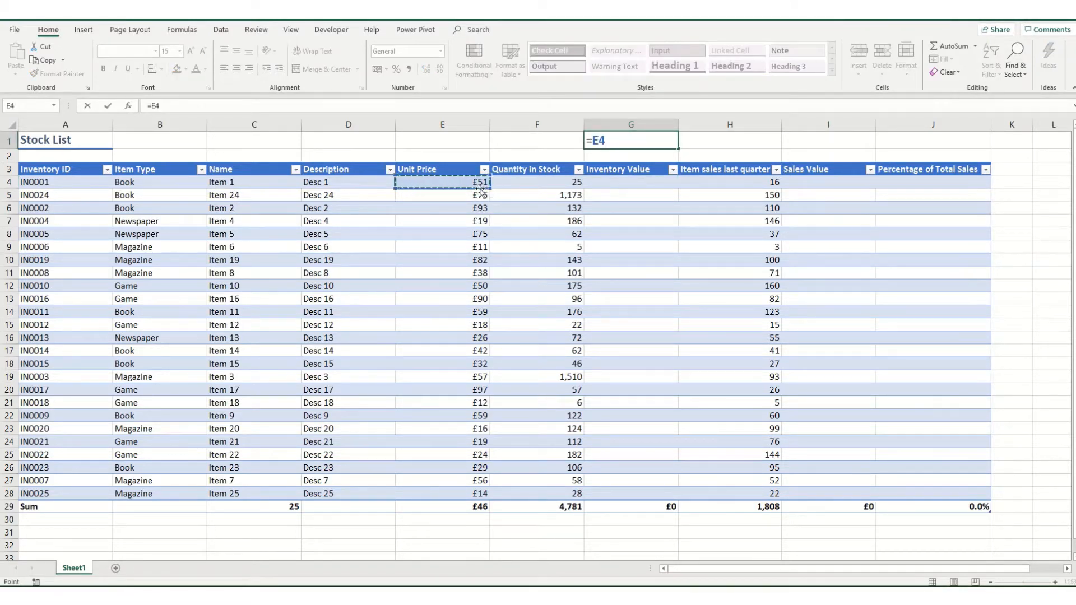
{"action": "type", "text": "*"}
{"action": "left_click", "coordinate": [559, 181]}
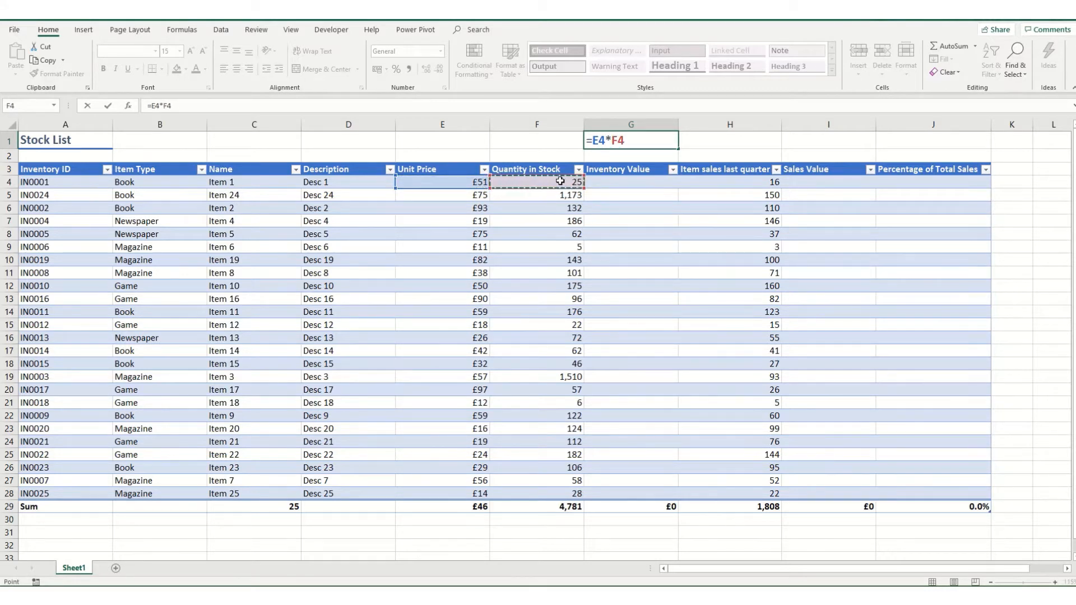
{"action": "key", "text": "Return"}
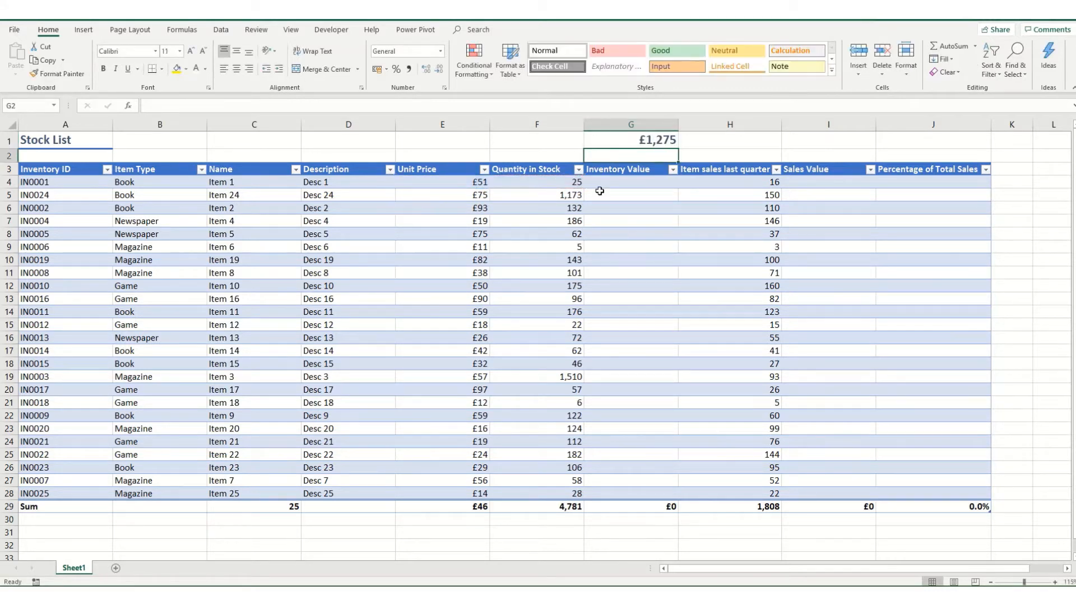
Fill the Inventory Value column with the formula =[@[Unit Price]]*[@[Quantity in Stock]], entered in its first data cell
{"action": "left_click", "coordinate": [604, 184]}
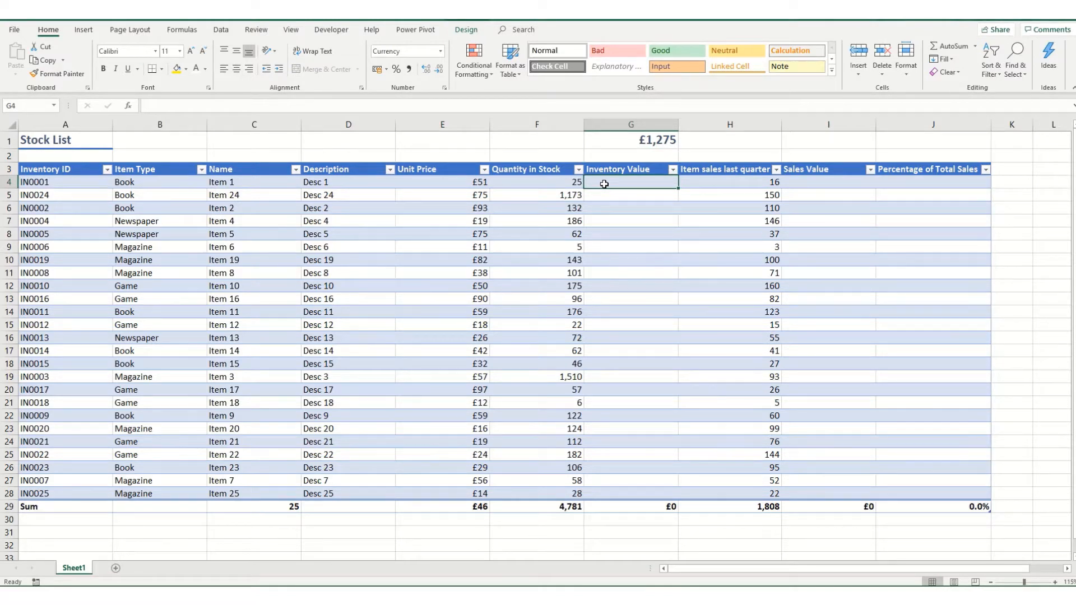
{"action": "type", "text": "="}
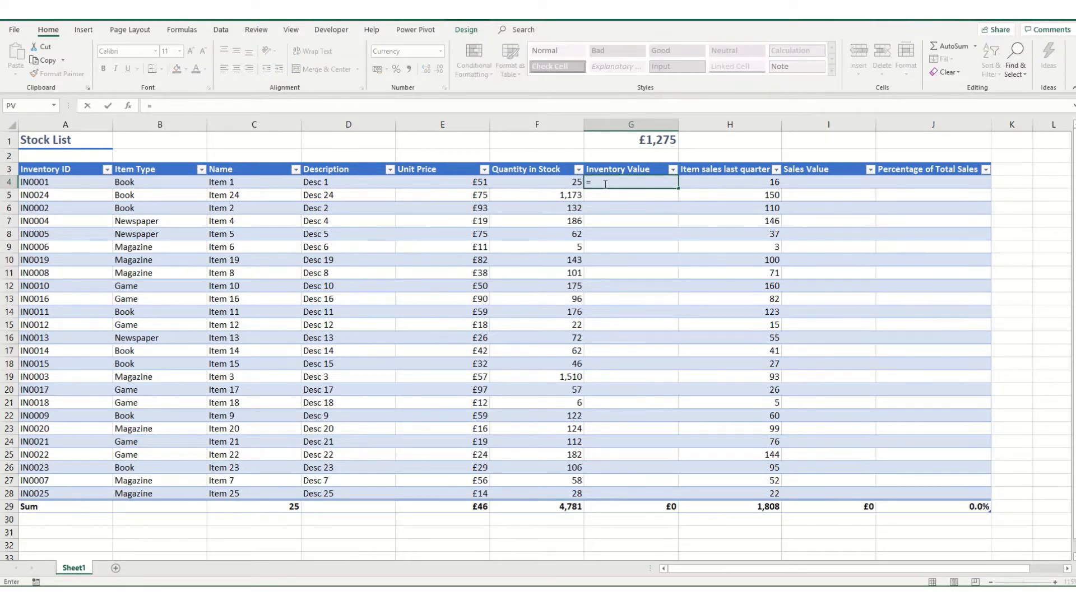
{"action": "left_click", "coordinate": [424, 183]}
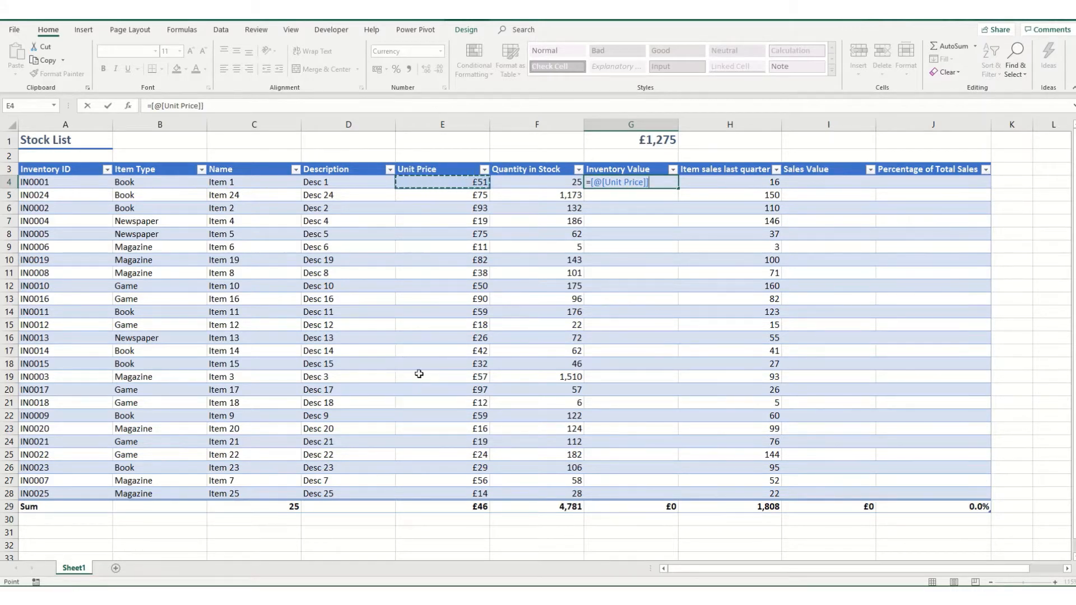
{"action": "type", "text": "*"}
{"action": "left_click", "coordinate": [536, 182]}
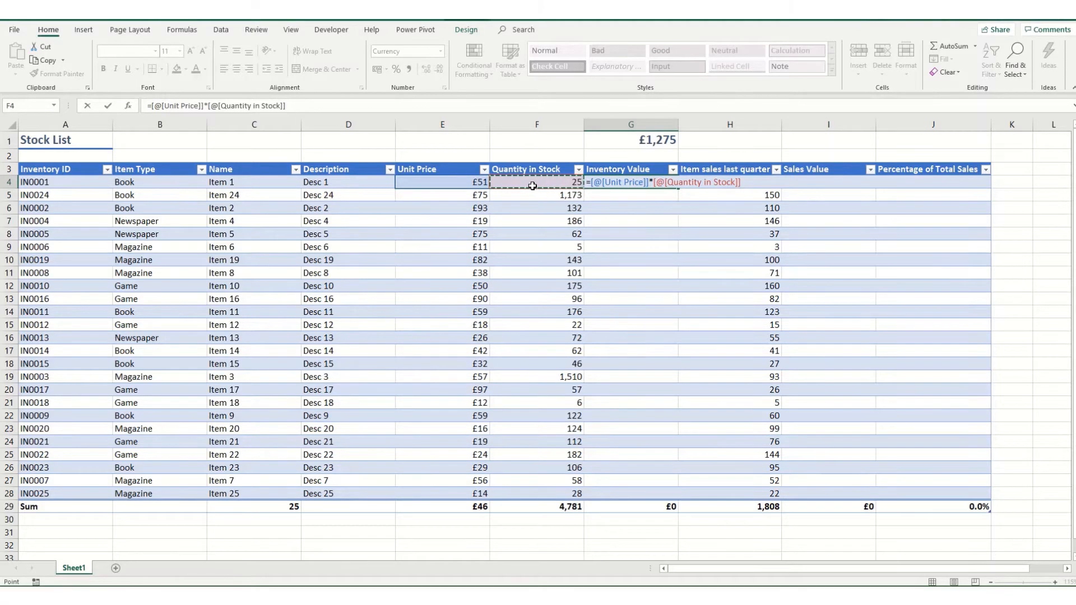
{"action": "key", "text": "Return"}
Examine the Inventory Value formula row by row from G4 down to compare the references it uses
{"action": "key", "text": "Up"}
{"action": "left_click", "coordinate": [232, 105]}
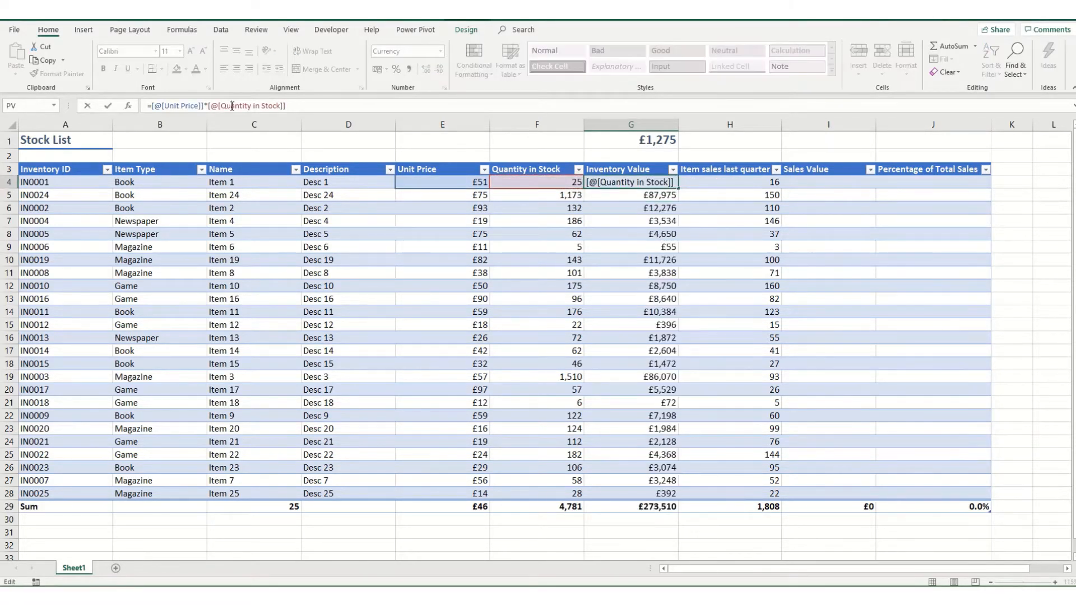
{"action": "key", "text": "Return"}
{"action": "left_click", "coordinate": [232, 106]}
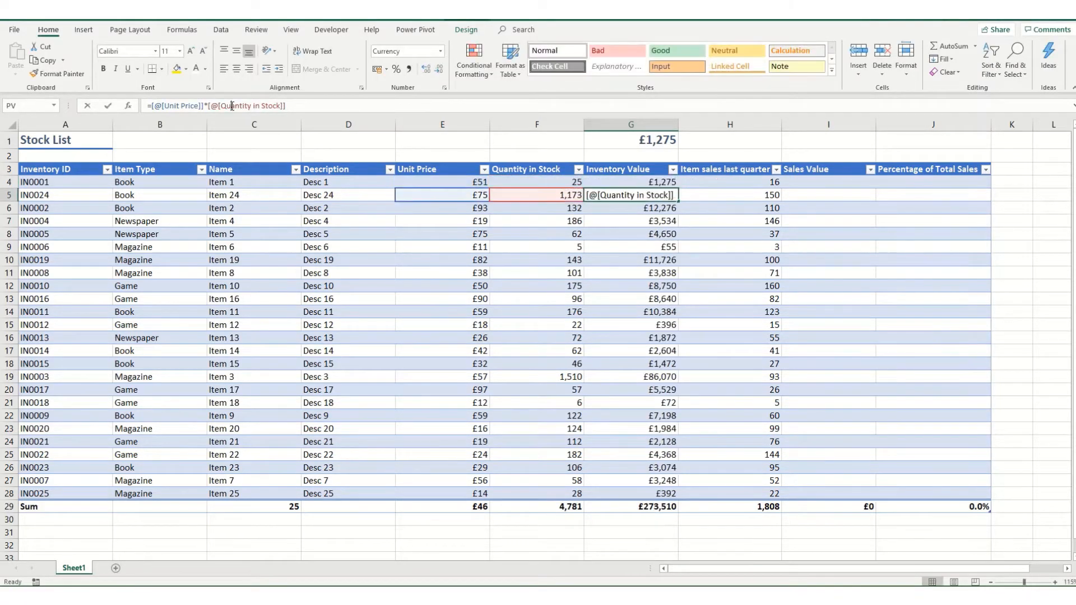
{"action": "key", "text": "Return"}
{"action": "left_click", "coordinate": [232, 106]}
{"action": "key", "text": "Return"}
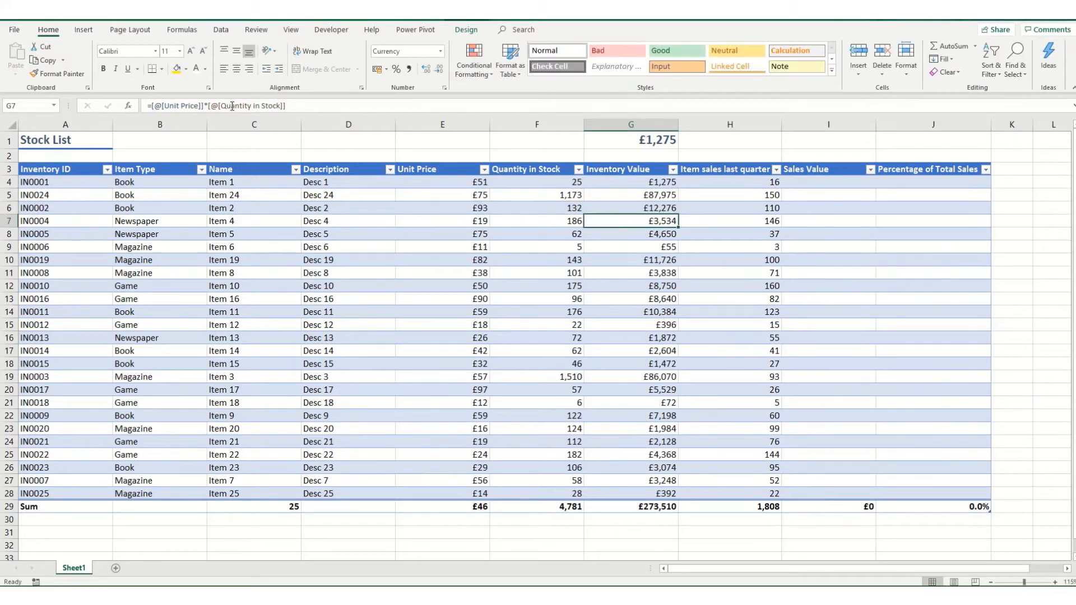
{"action": "left_click", "coordinate": [232, 105]}
{"action": "key", "text": "Return"}
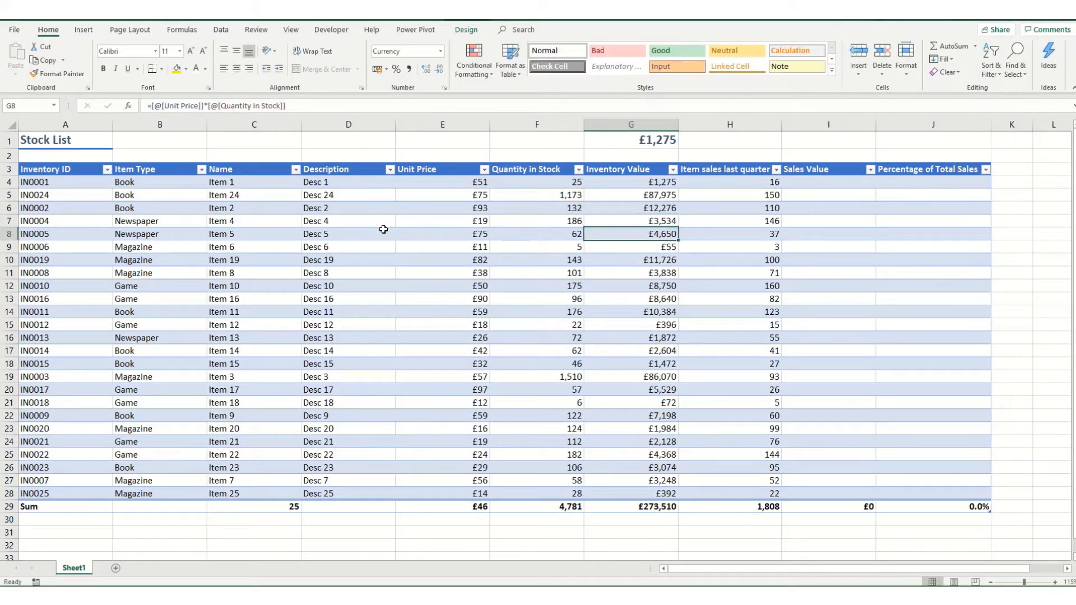
Try appending a blank row at the end of the table and check its Inventory Value formula
{"action": "left_click", "coordinate": [975, 493]}
{"action": "key", "text": "Tab"}
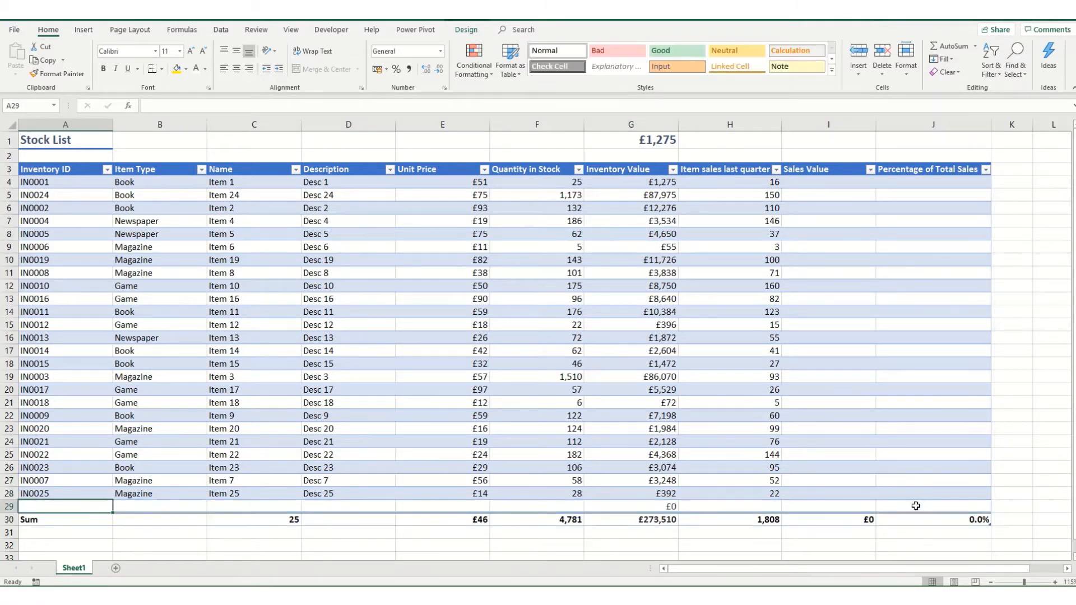
{"action": "left_click", "coordinate": [661, 506]}
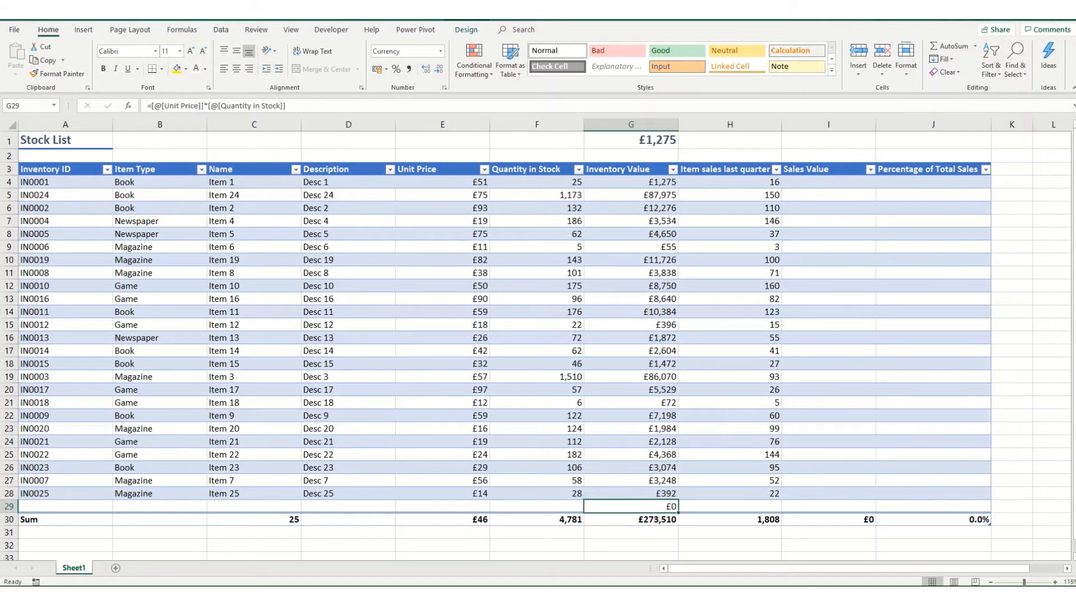
{"action": "key", "text": "ctrl+z"}
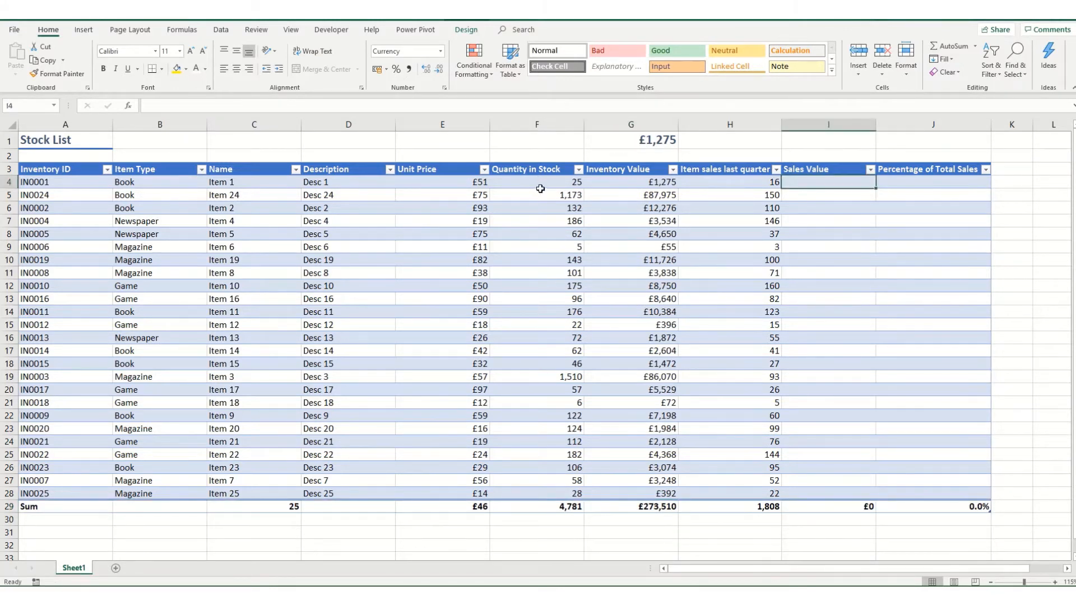
Fill the Sales Value column with the formula =[Item sales last quarter]*[Unit Price], picking the column names from the formula suggestions
{"action": "left_click", "coordinate": [630, 183]}
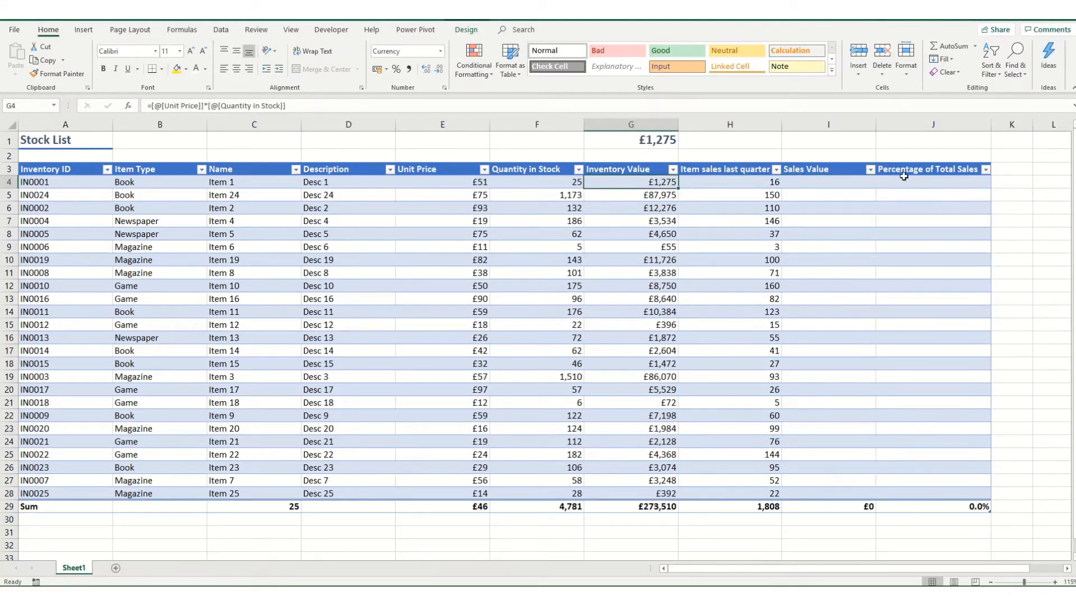
{"action": "left_click", "coordinate": [836, 179]}
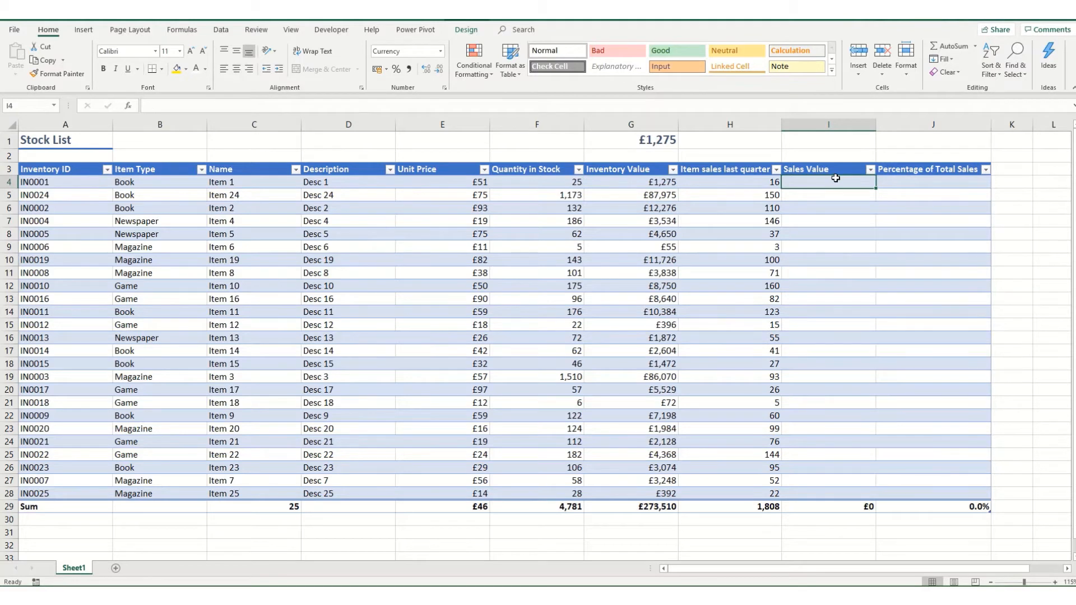
{"action": "type", "text": "=["}
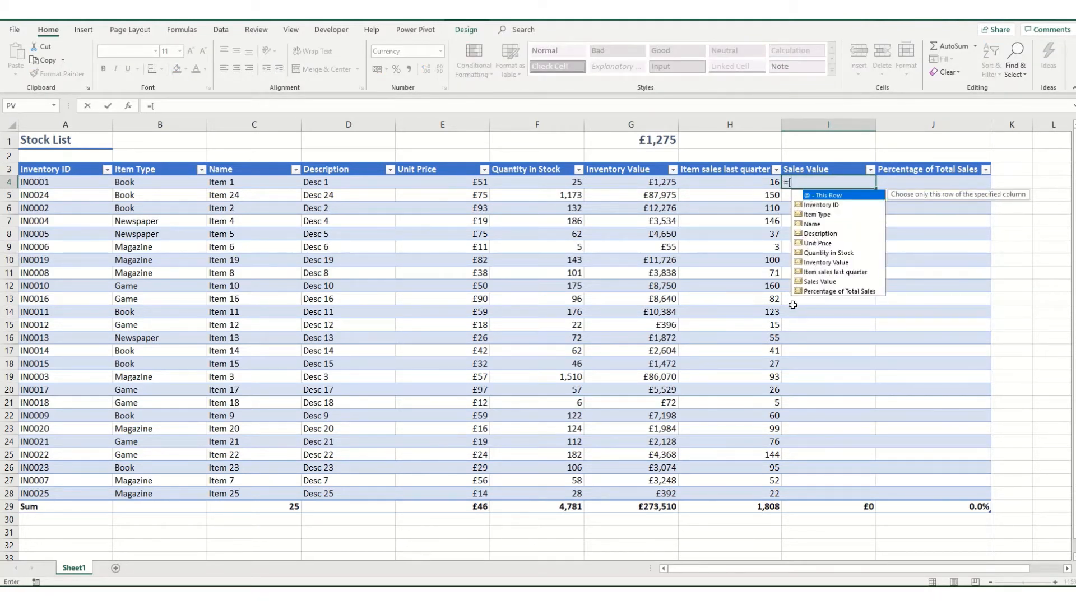
{"action": "left_click", "coordinate": [816, 274]}
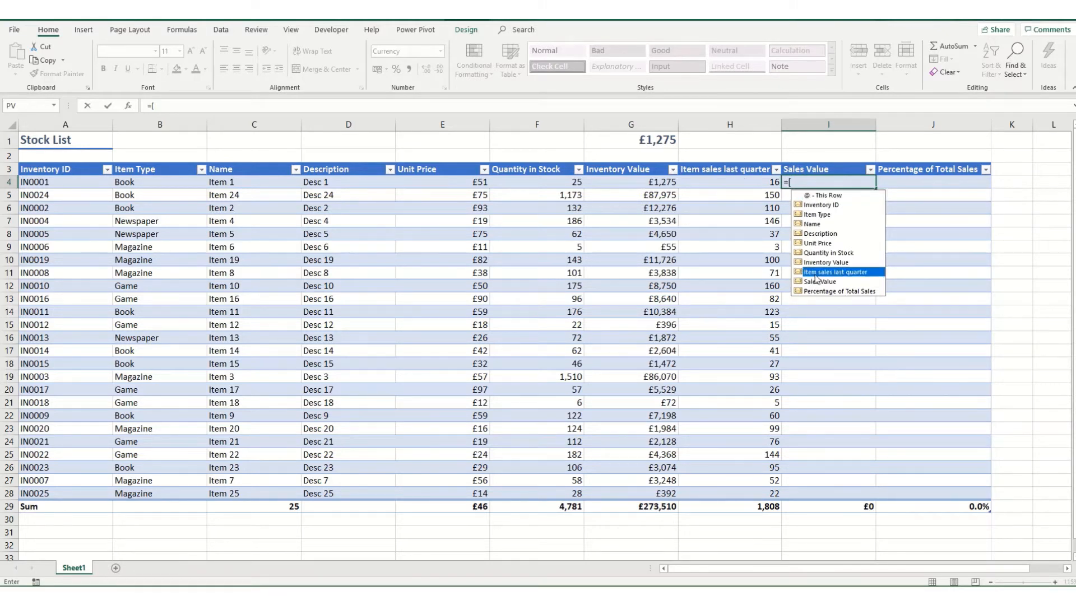
{"action": "double_click", "coordinate": [815, 274]}
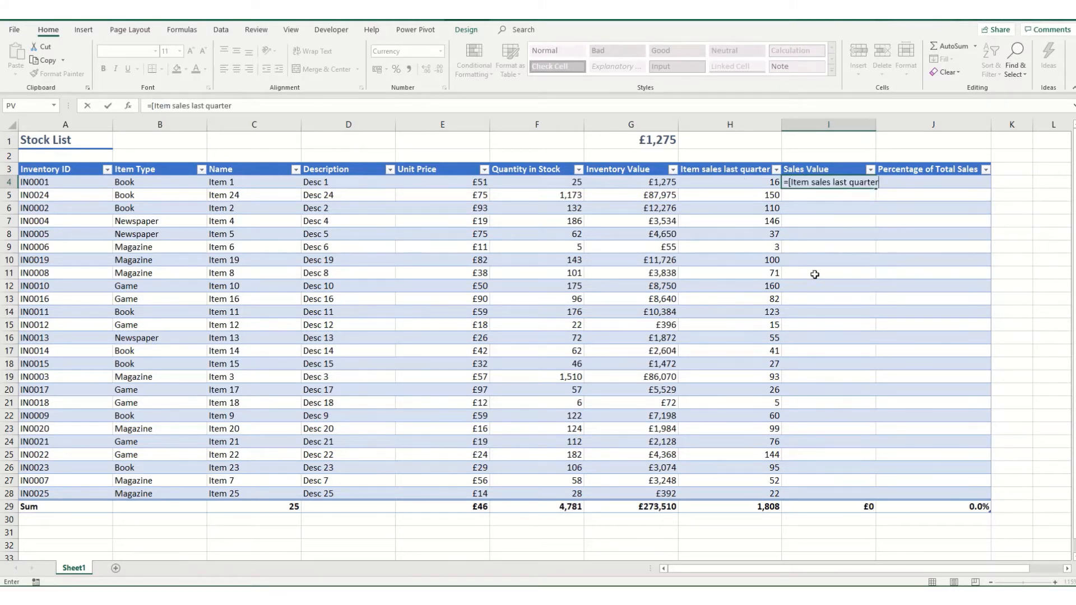
{"action": "type", "text": "]"}
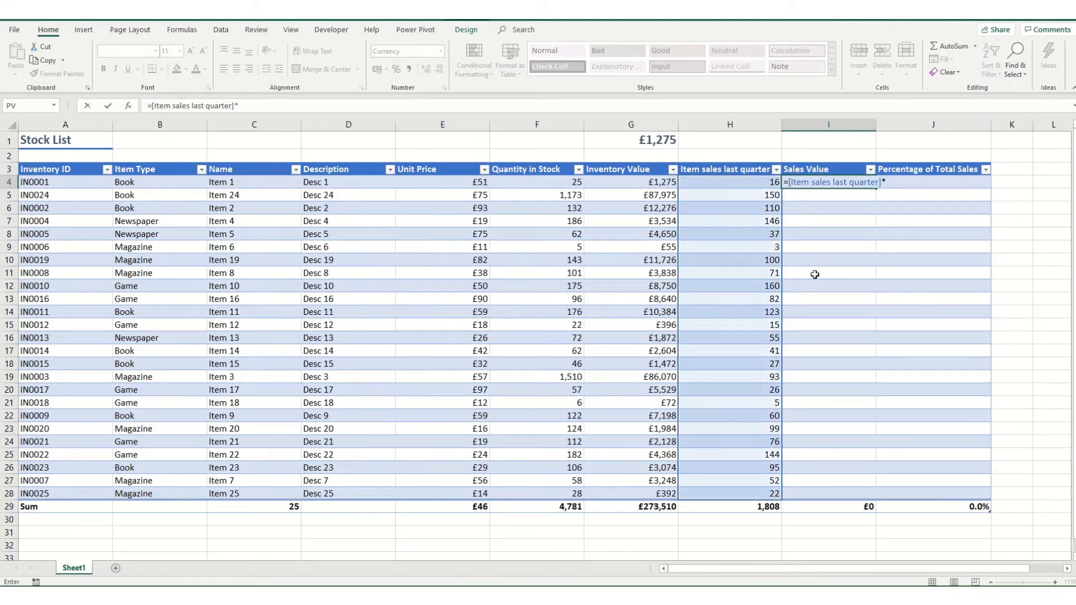
{"action": "type", "text": "*["}
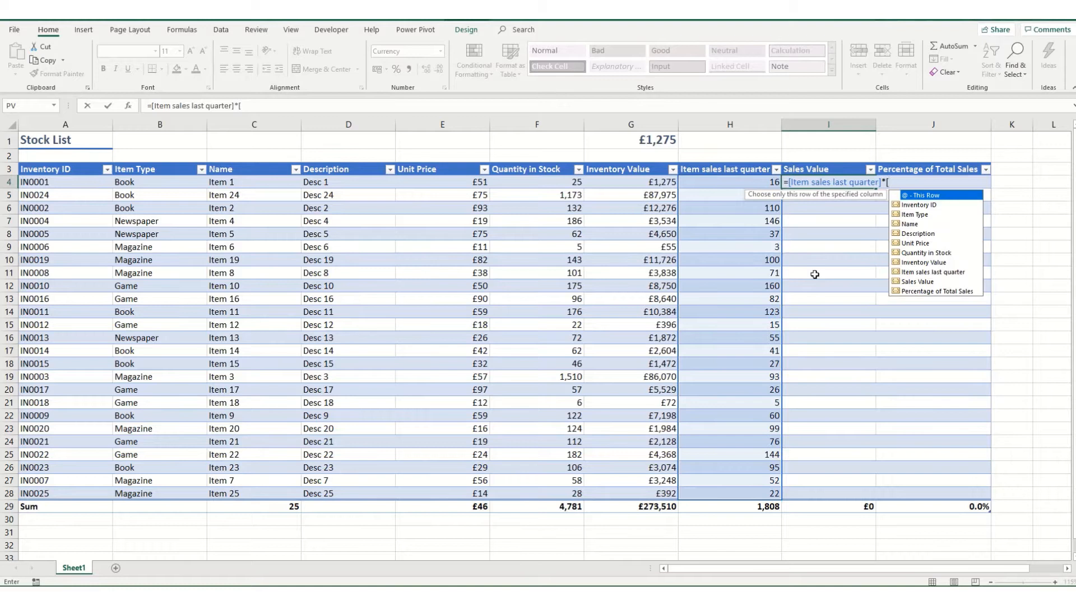
{"action": "left_click", "coordinate": [920, 244]}
{"action": "double_click", "coordinate": [919, 243]}
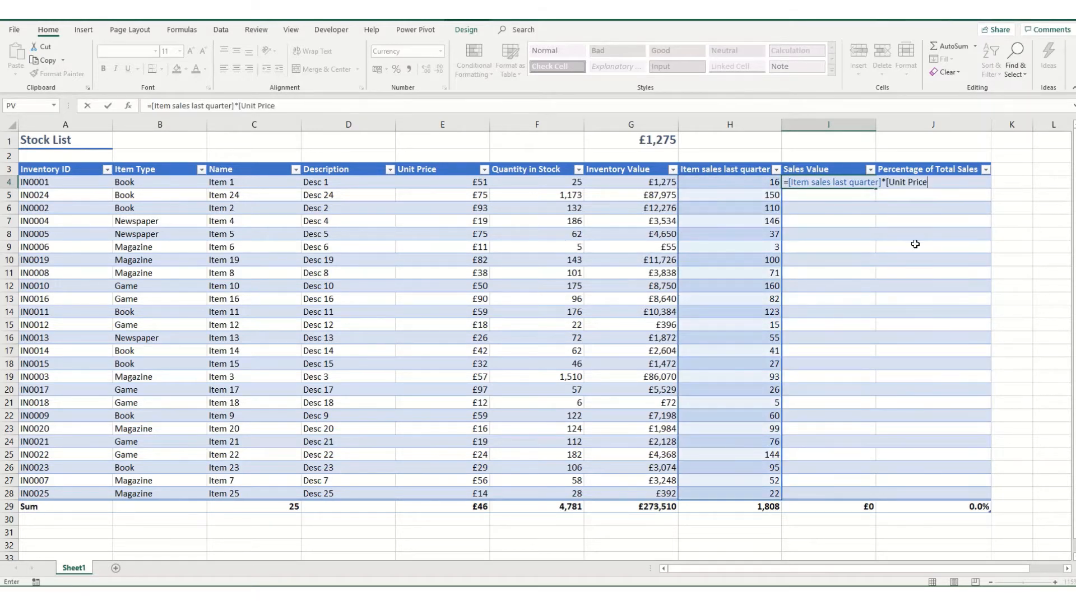
{"action": "type", "text": "]"}
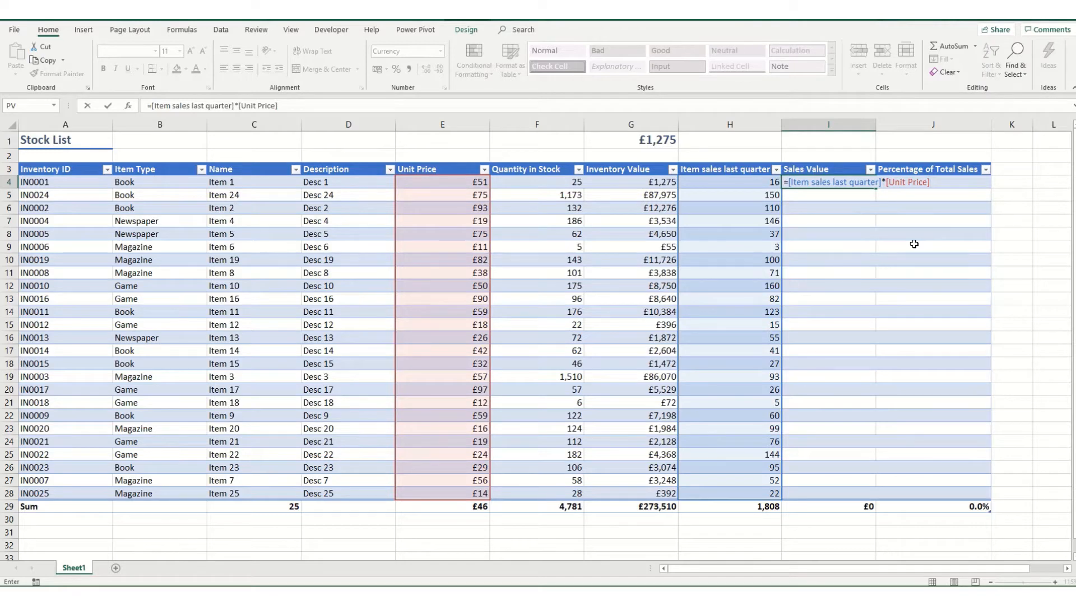
{"action": "key", "text": "Tab"}
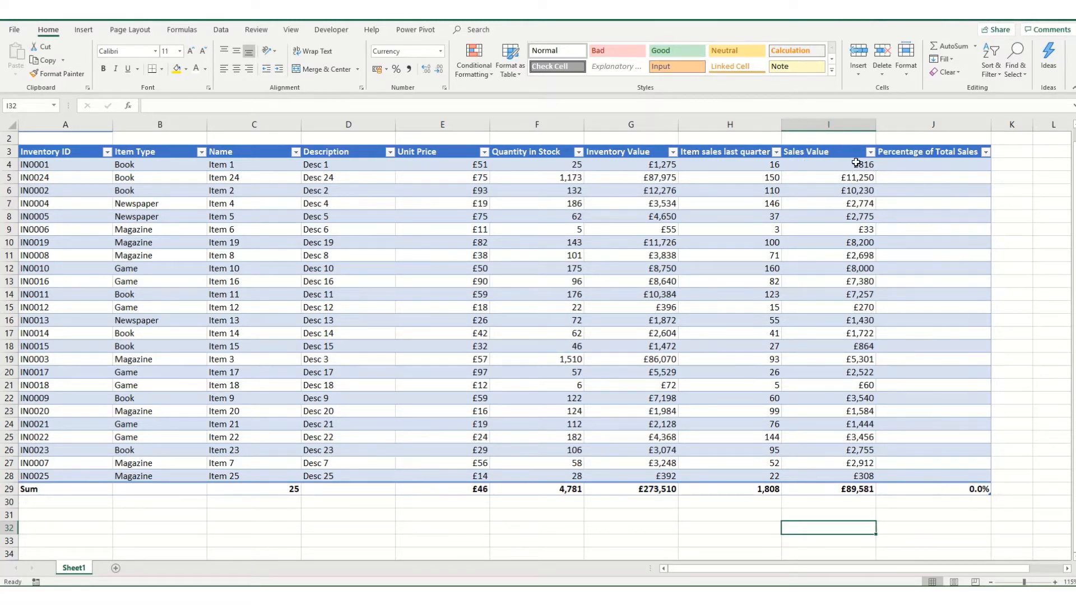
Fill the Percentage of Total Sales column with =[@[Sales Value]]/Table1[[#Totals],[Sales Value]], entered in its first data cell
{"action": "left_click", "coordinate": [934, 164]}
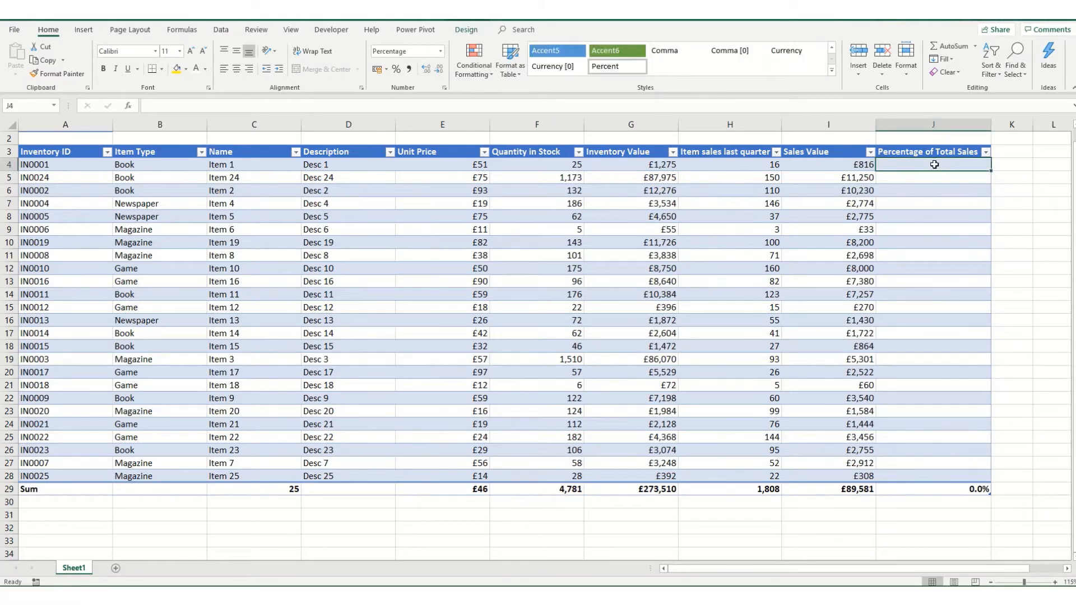
{"action": "type", "text": "="}
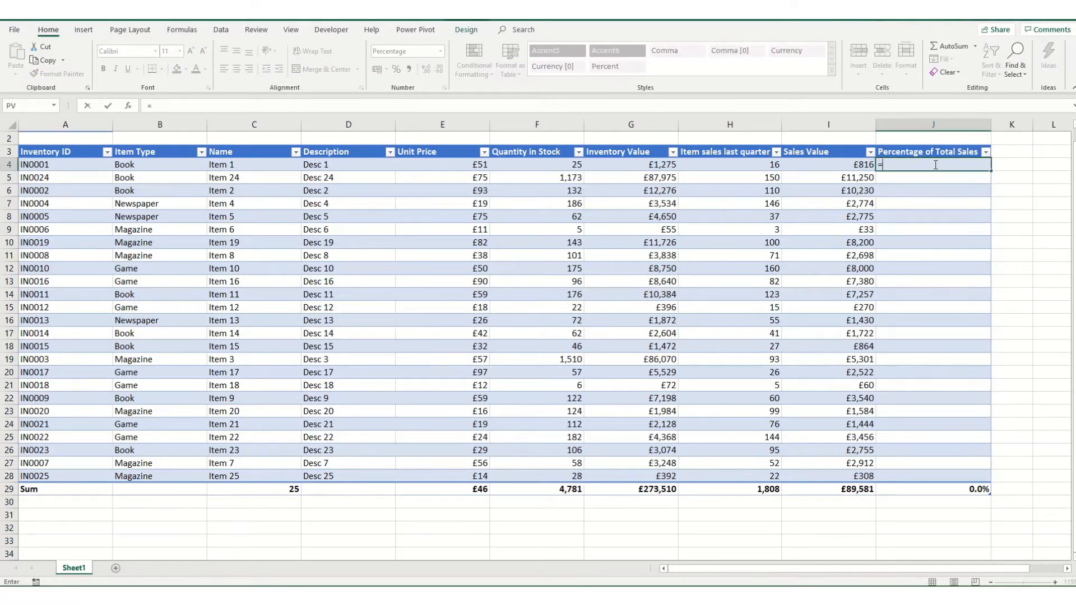
{"action": "left_click", "coordinate": [832, 165]}
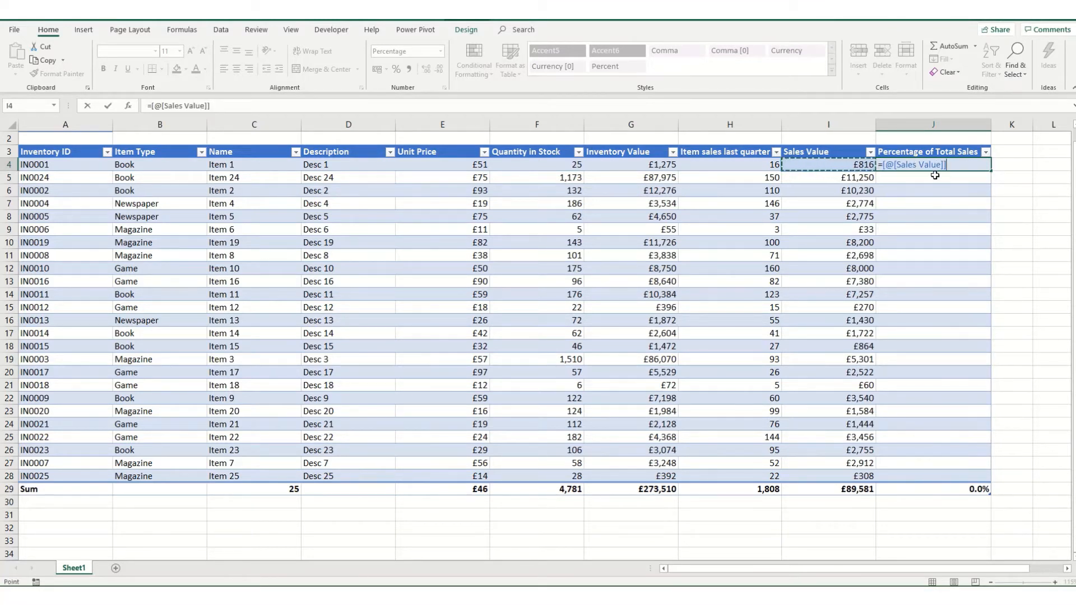
{"action": "type", "text": "/"}
{"action": "left_click", "coordinate": [842, 487]}
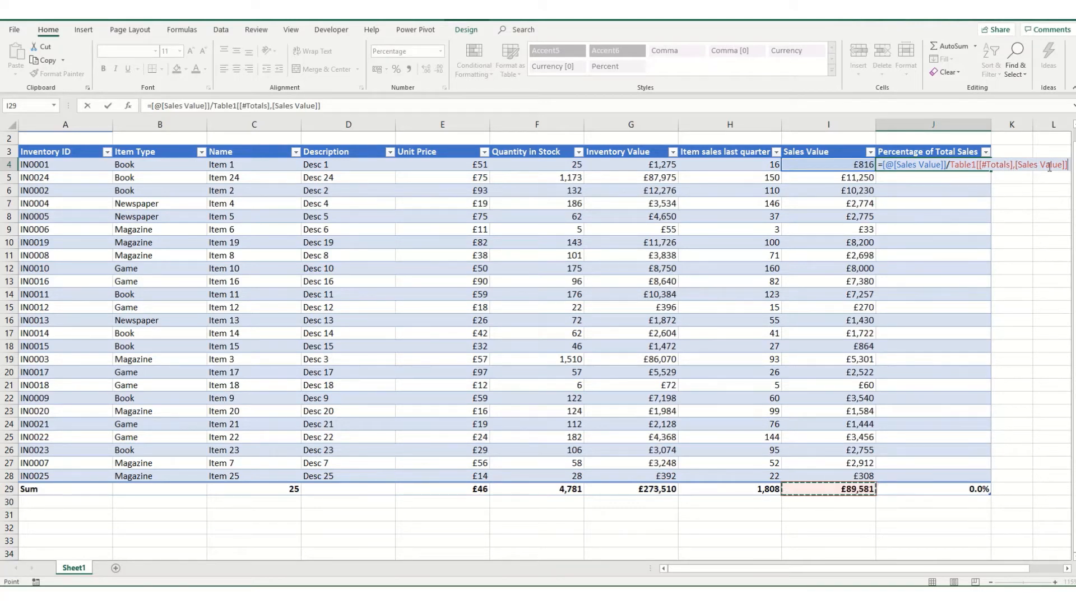
{"action": "left_click", "coordinate": [338, 105]}
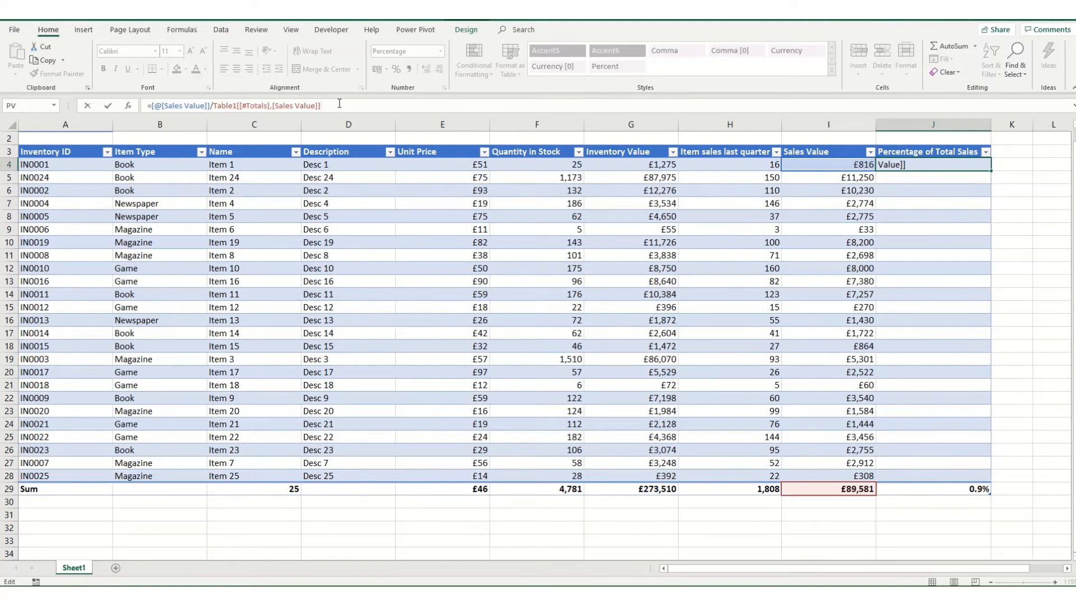
{"action": "key", "text": "Return"}
Check the references in the Percentage of Total Sales formula for item IN0002
{"action": "key", "text": "Down"}
{"action": "key", "text": "F2"}
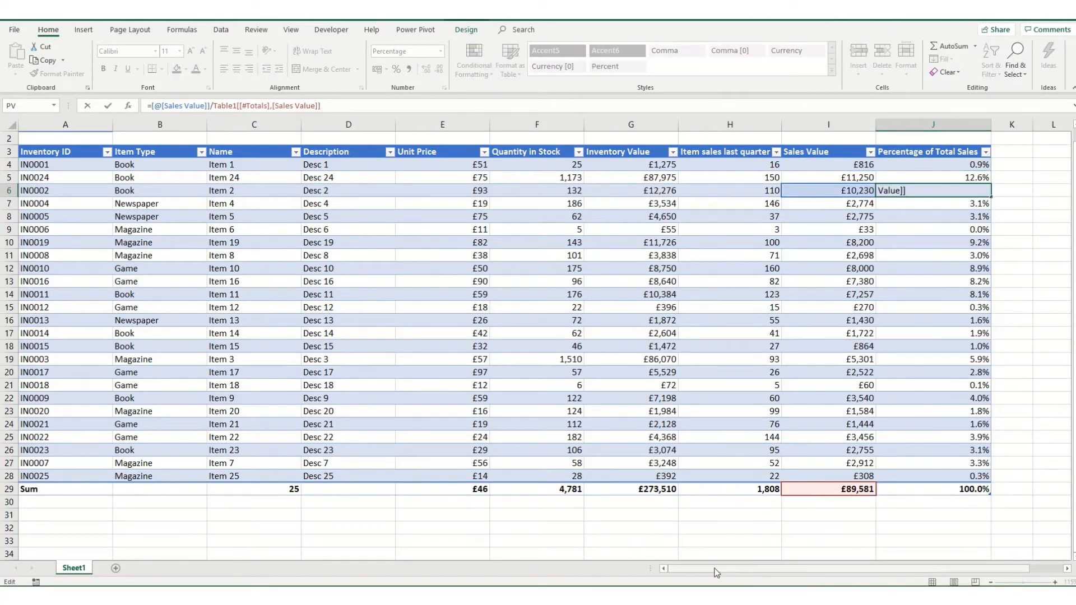
{"action": "left_click", "coordinate": [723, 528]}
Enter =Table1[[#Headers],[Percentage of Total Sales]] in K4, then undo the automatic column fill and the table expansion
{"action": "left_click", "coordinate": [1007, 165]}
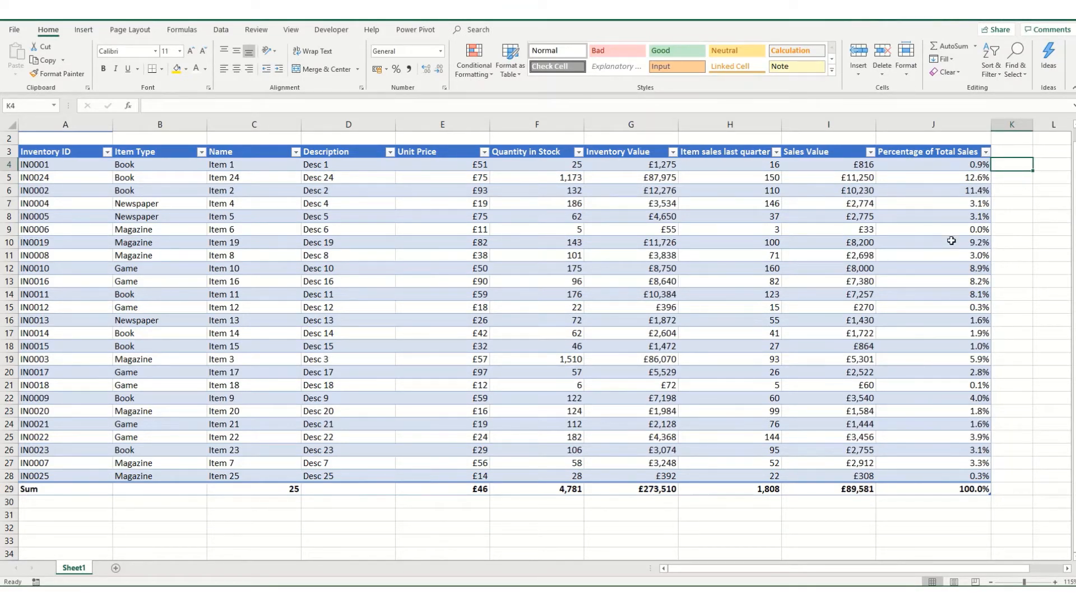
{"action": "type", "text": "="}
{"action": "left_click", "coordinate": [949, 152]}
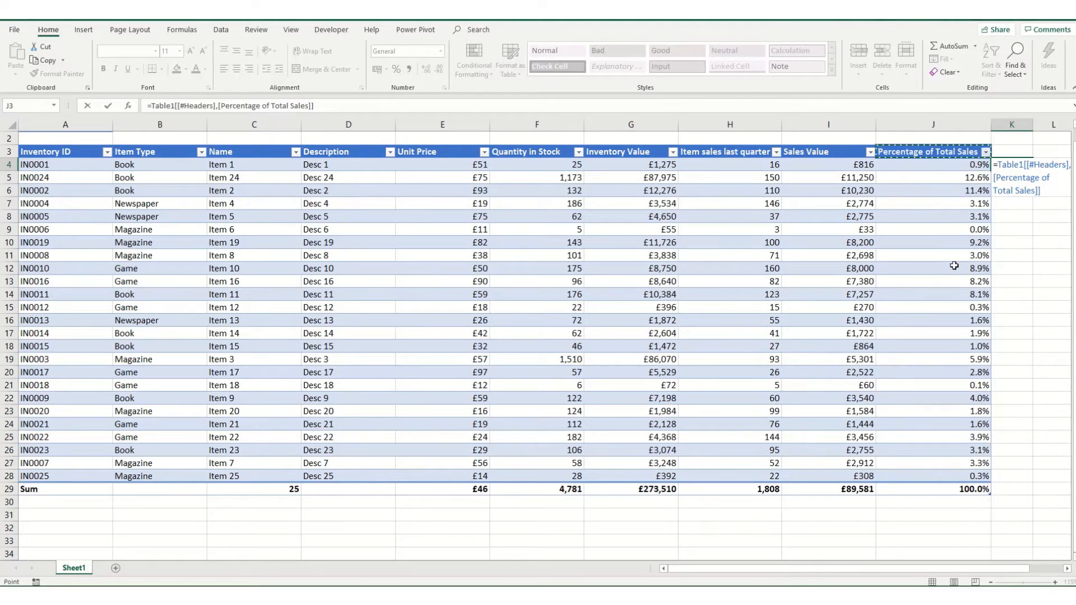
{"action": "key", "text": "Return"}
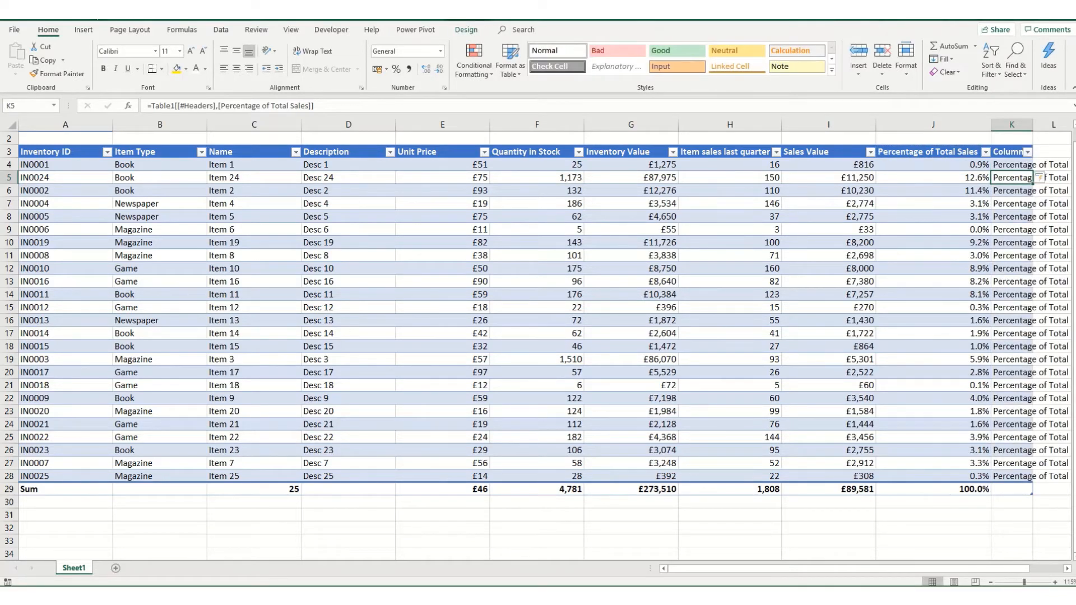
{"action": "key", "text": "ctrl+z"}
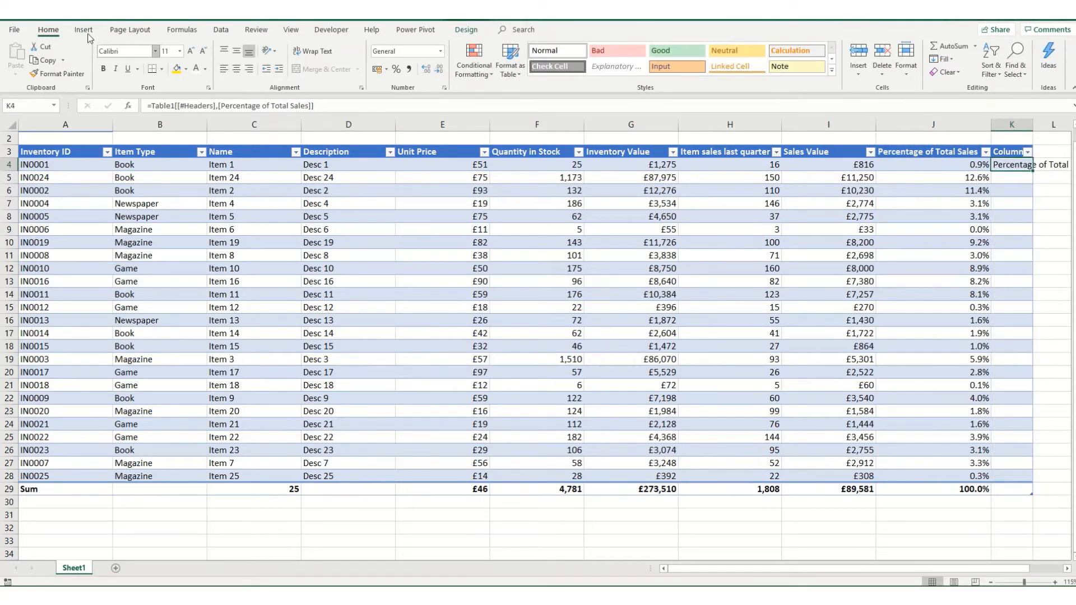
{"action": "key", "text": "ctrl+z"}
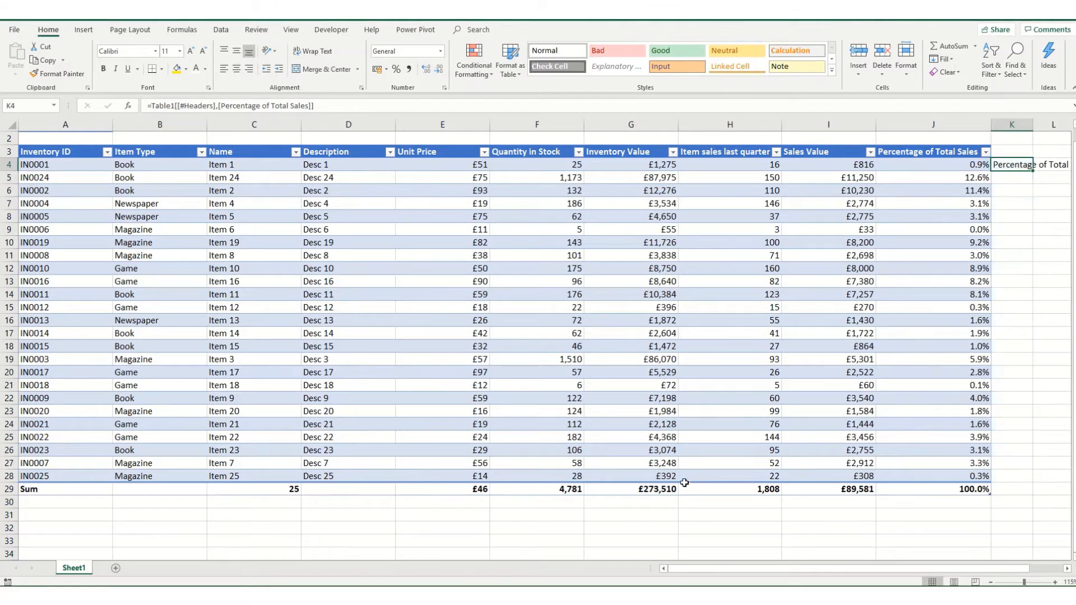
{"action": "left_click", "coordinate": [796, 511]}
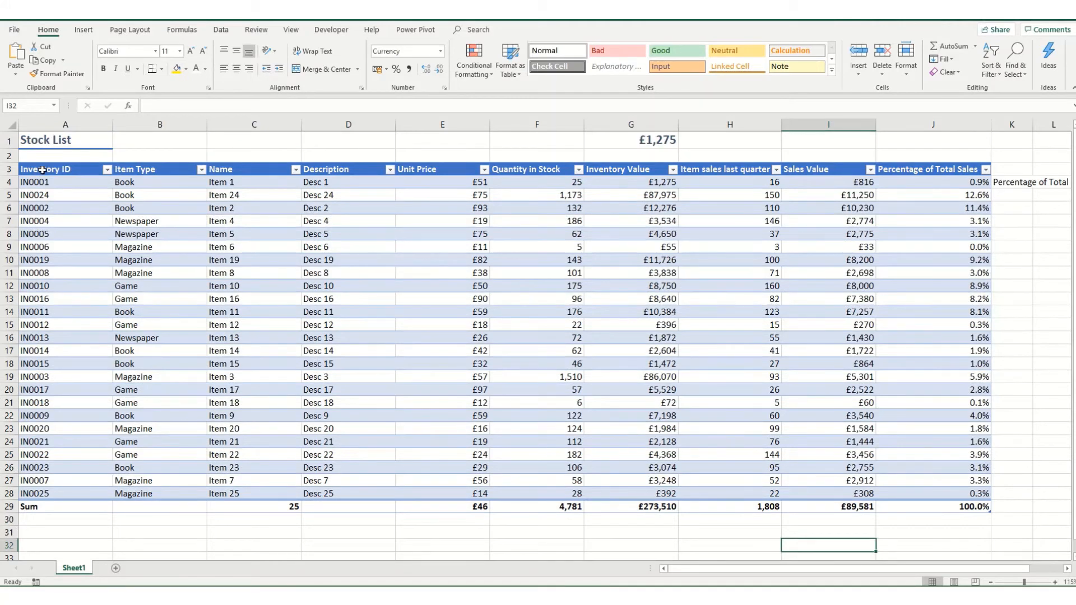
Copy the whole stock table, including its header and total rows, and paste it below the original at A31
{"action": "left_click_drag", "start_coordinate": [42, 170], "coordinate": [930, 500]}
{"action": "key", "text": "ctrl+c"}
{"action": "scroll", "coordinate": [252, 415], "scroll_direction": "down", "scroll_amount": 4}
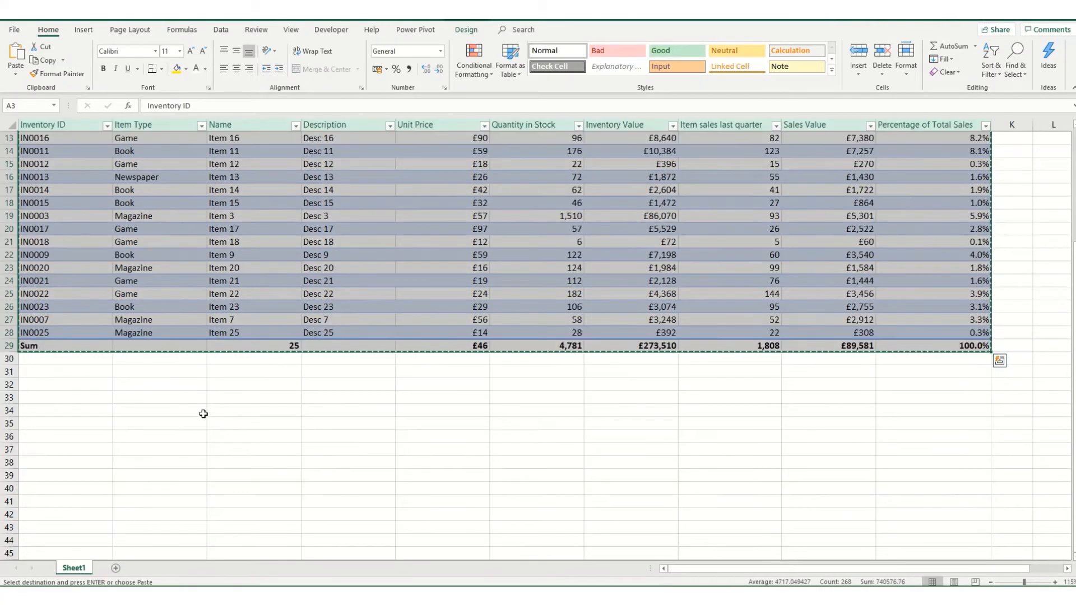
{"action": "left_click", "coordinate": [50, 373]}
{"action": "key", "text": "ctrl+v"}
Compare the table name of the pasted copy with that of the original table
{"action": "left_click", "coordinate": [126, 399]}
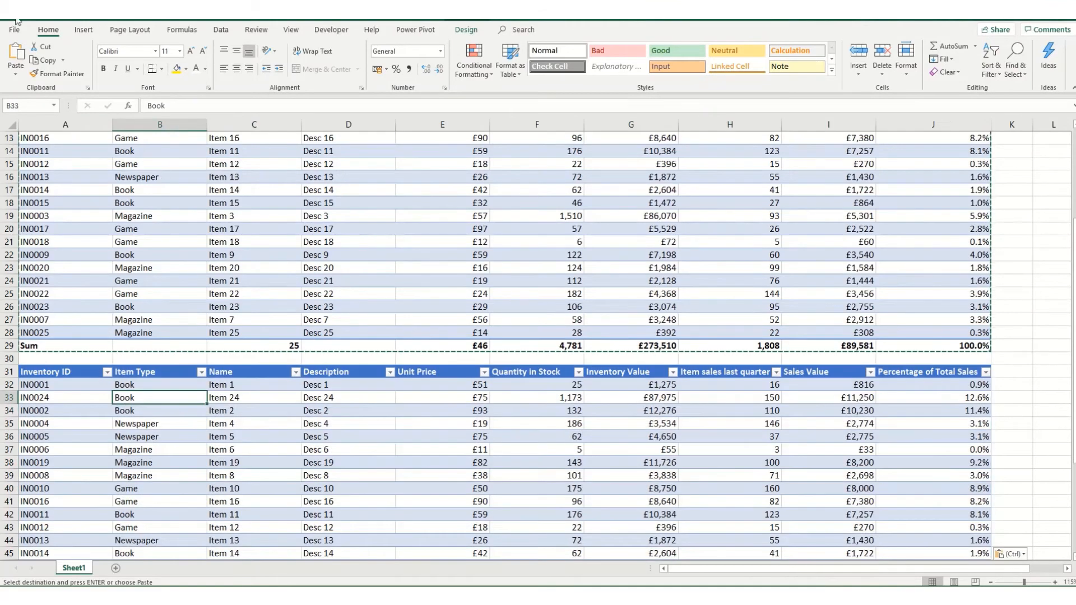
{"action": "left_click", "coordinate": [460, 30]}
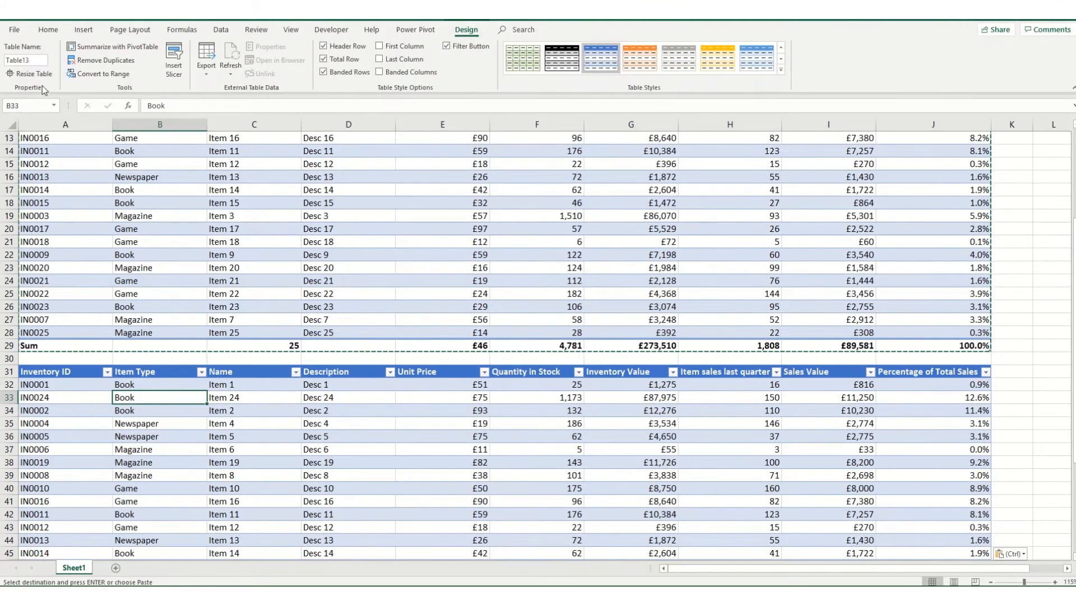
{"action": "left_click", "coordinate": [180, 215]}
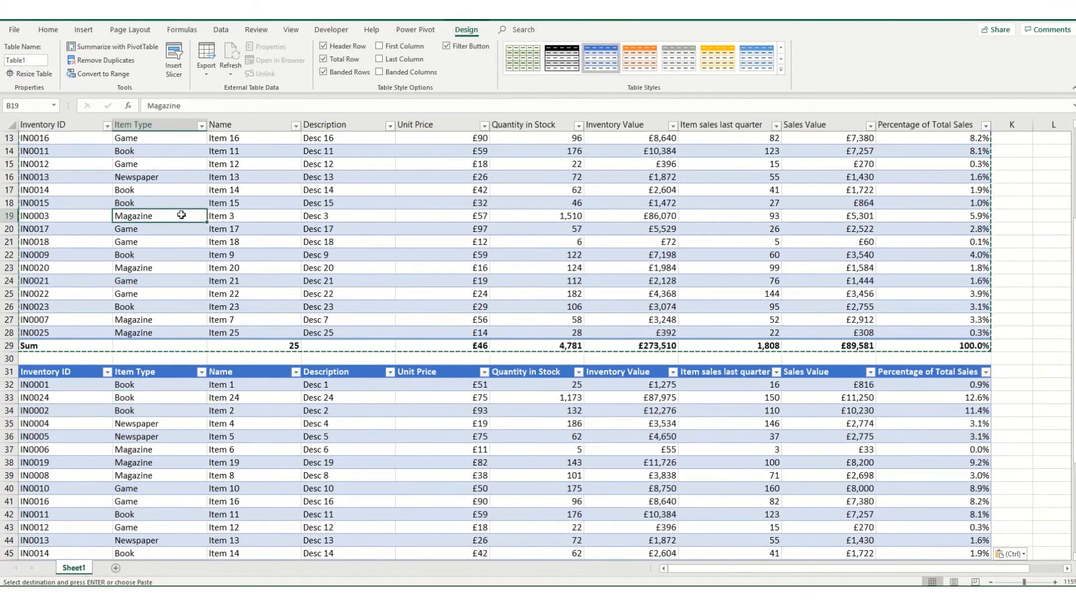
{"action": "left_click", "coordinate": [250, 457]}
Shift the copied table's Quantity in Stock values up one row by copying F33:F55 and pasting them at F32
{"action": "scroll", "coordinate": [263, 392], "scroll_direction": "down", "scroll_amount": 7}
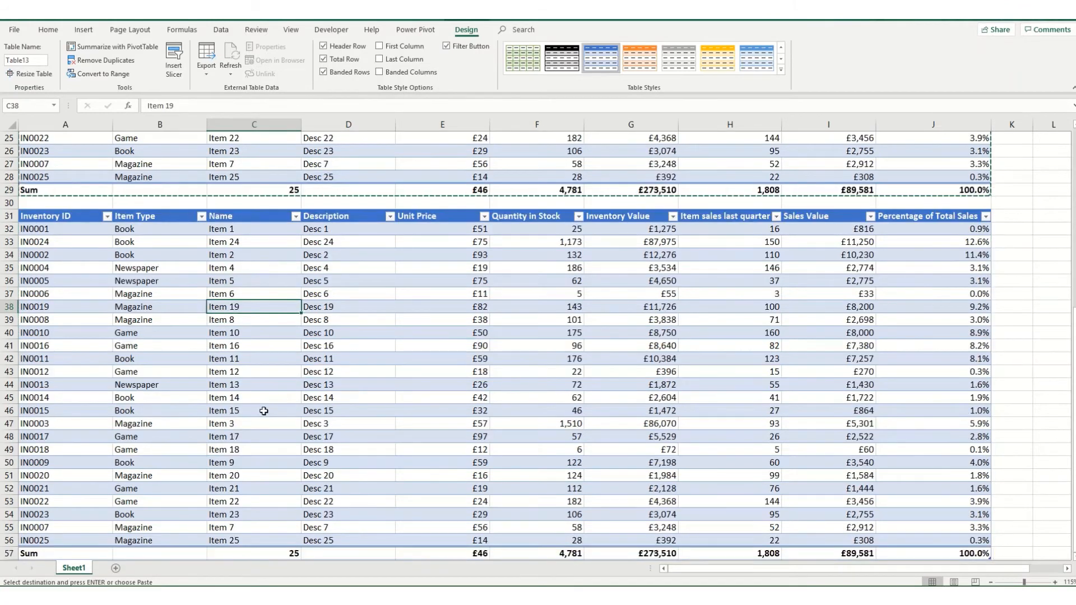
{"action": "scroll", "coordinate": [303, 398], "scroll_direction": "up", "scroll_amount": 2}
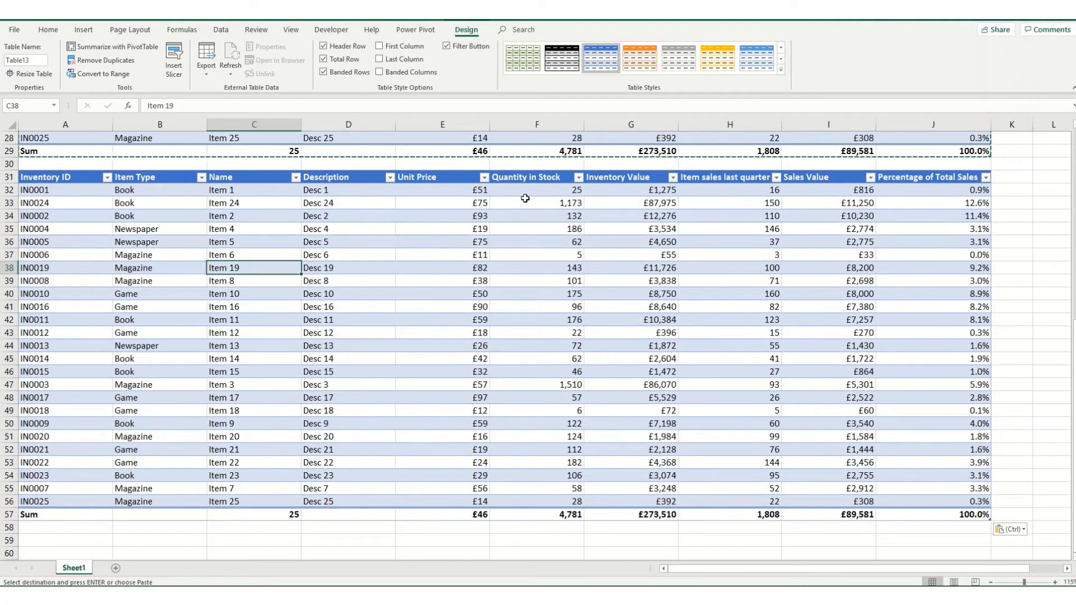
{"action": "left_click_drag", "start_coordinate": [523, 200], "coordinate": [549, 481]}
{"action": "key", "text": "ctrl+c"}
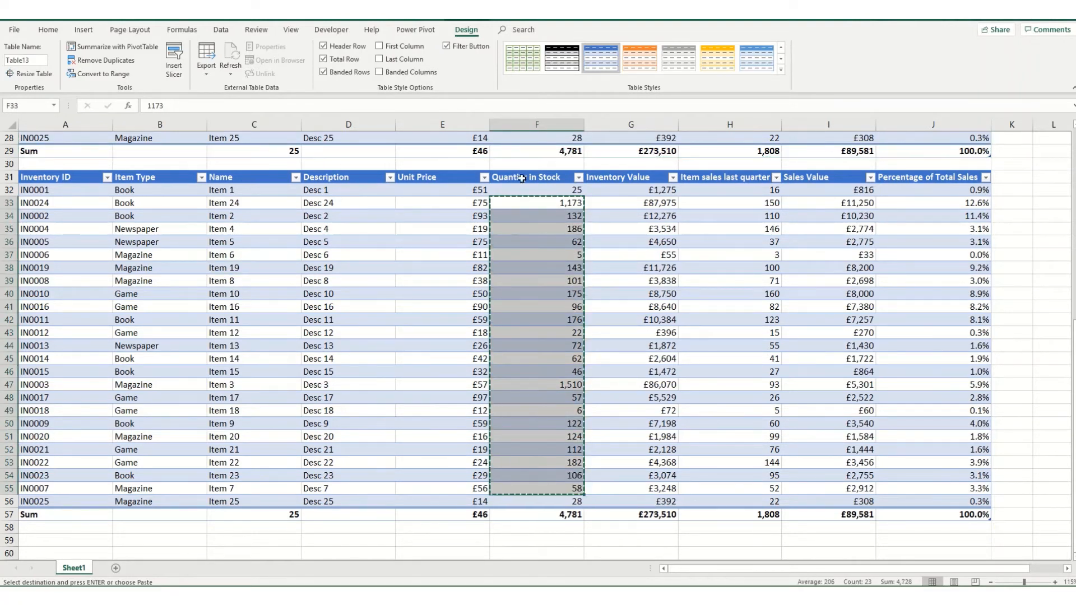
{"action": "left_click", "coordinate": [519, 190]}
{"action": "key", "text": "ctrl+v"}
Set the Quantity in Stock of the copied table's last two items to 16 in F55 and 30 in F56
{"action": "left_click", "coordinate": [552, 499]}
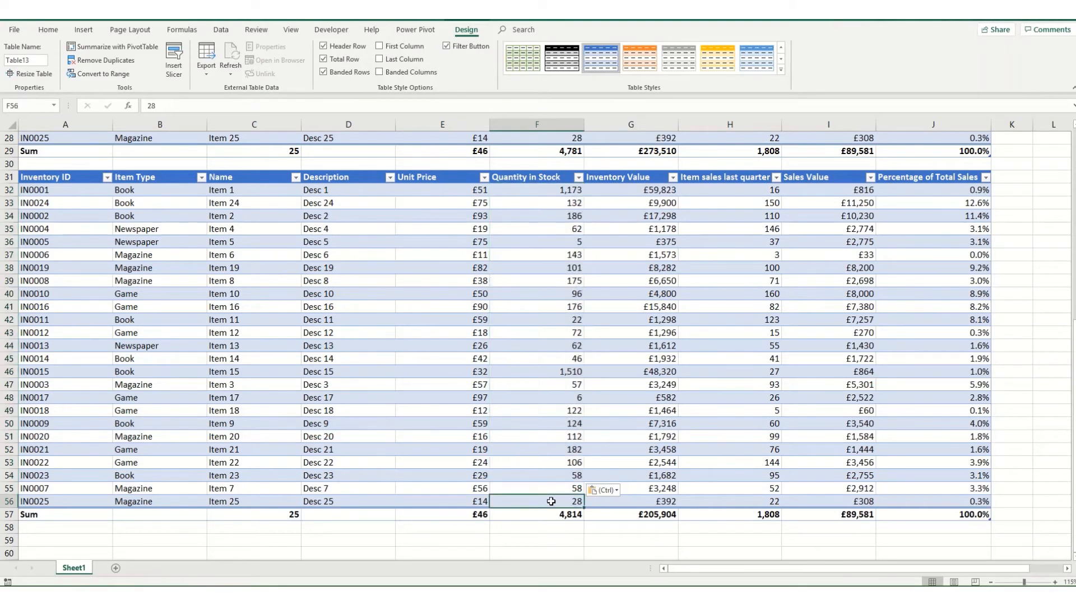
{"action": "type", "text": "16"}
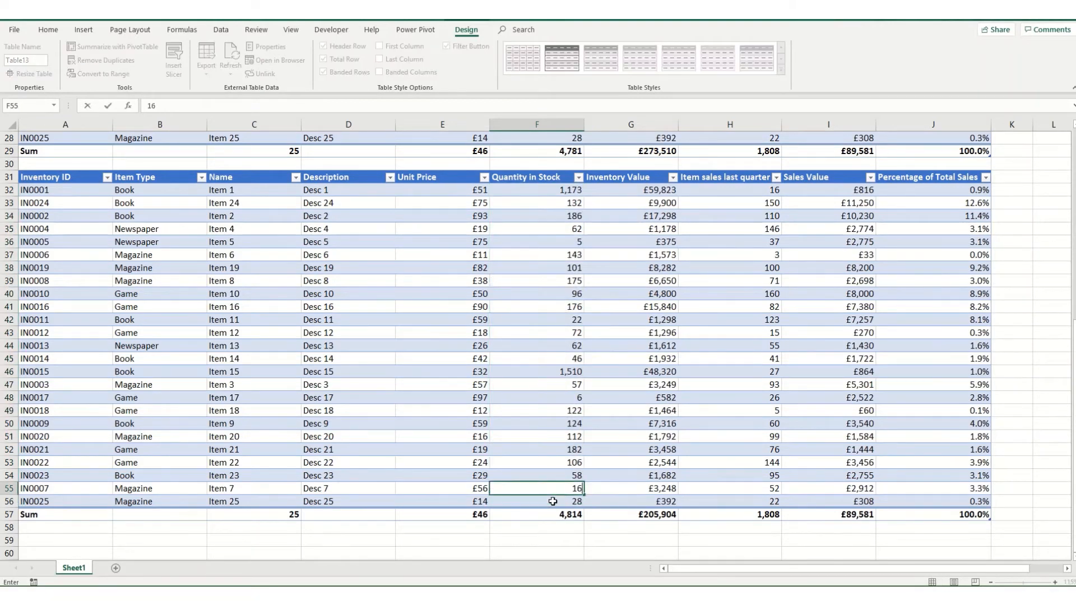
{"action": "key", "text": "Return"}
{"action": "type", "text": "30"}
{"action": "key", "text": "Return"}
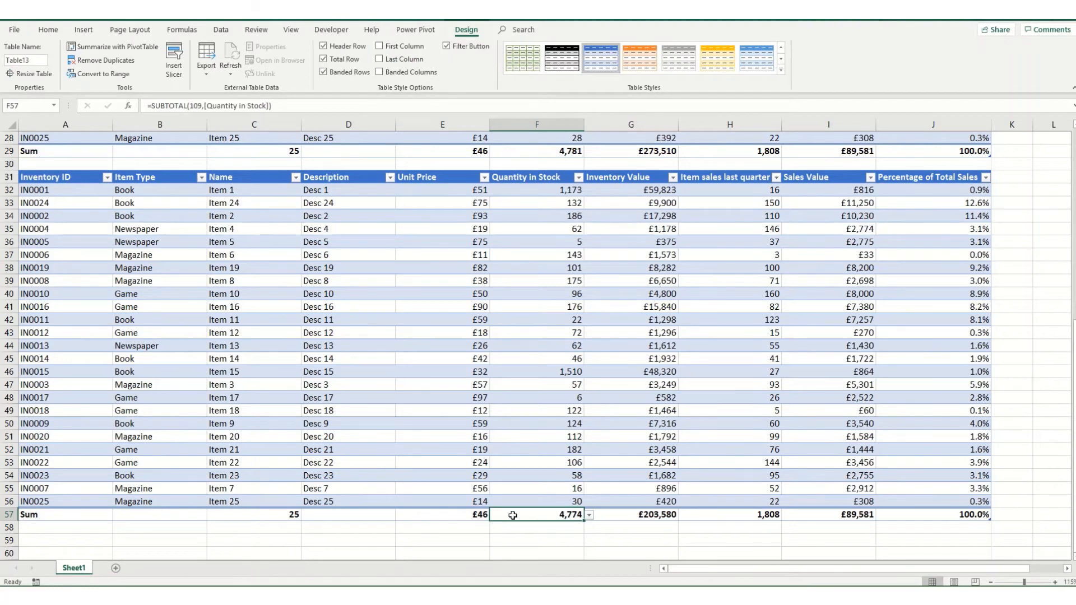
Add the labels "Table 1 sale" in D63 and "Table 13 sales" in D64 below the copied table
{"action": "scroll", "coordinate": [409, 482], "scroll_direction": "down", "scroll_amount": 6}
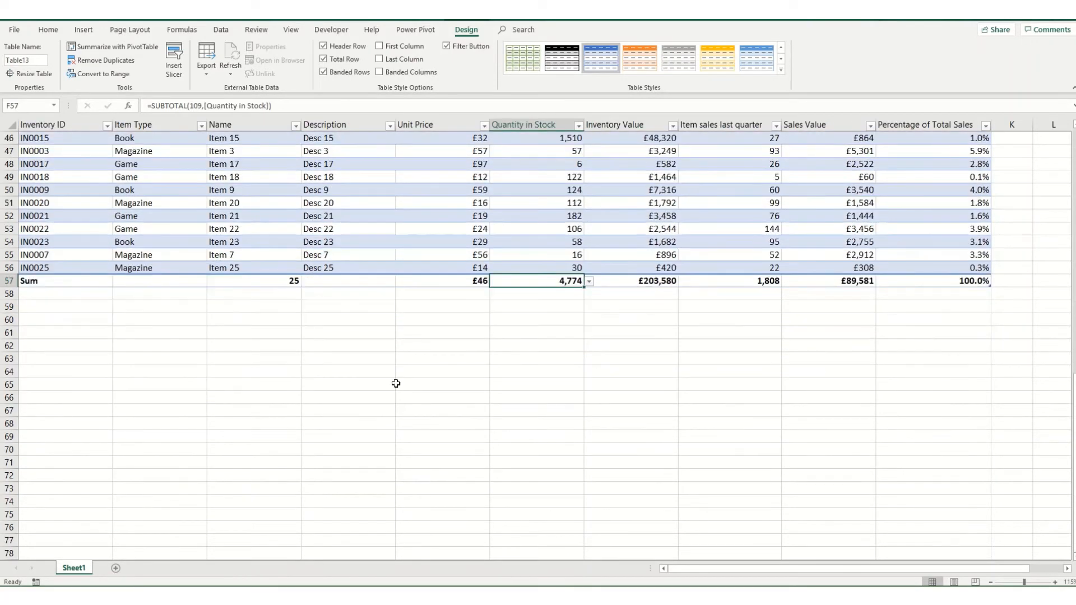
{"action": "left_click", "coordinate": [425, 362]}
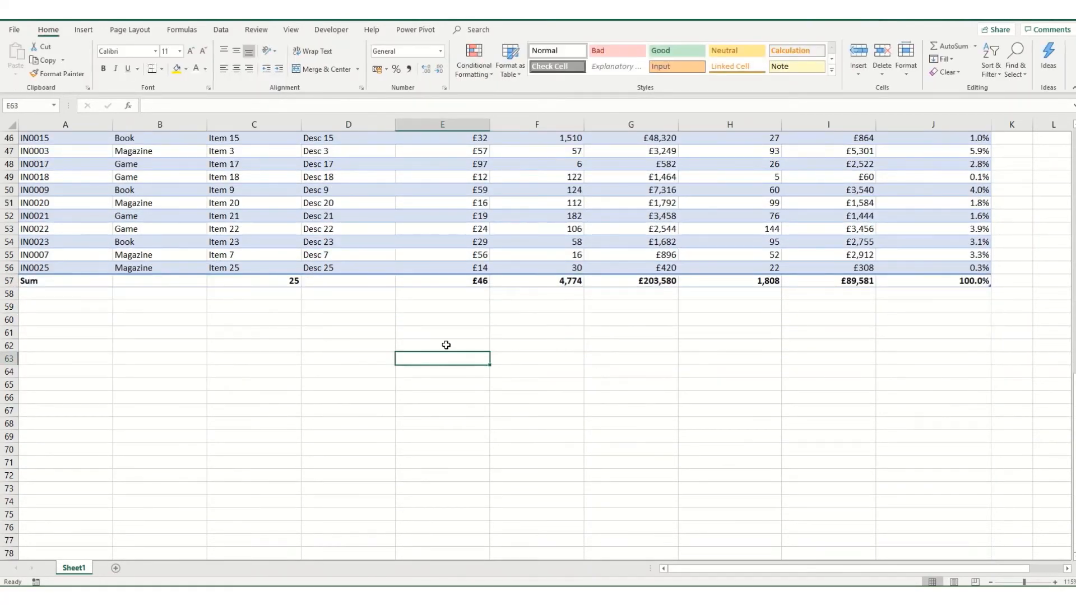
{"action": "left_click", "coordinate": [334, 356]}
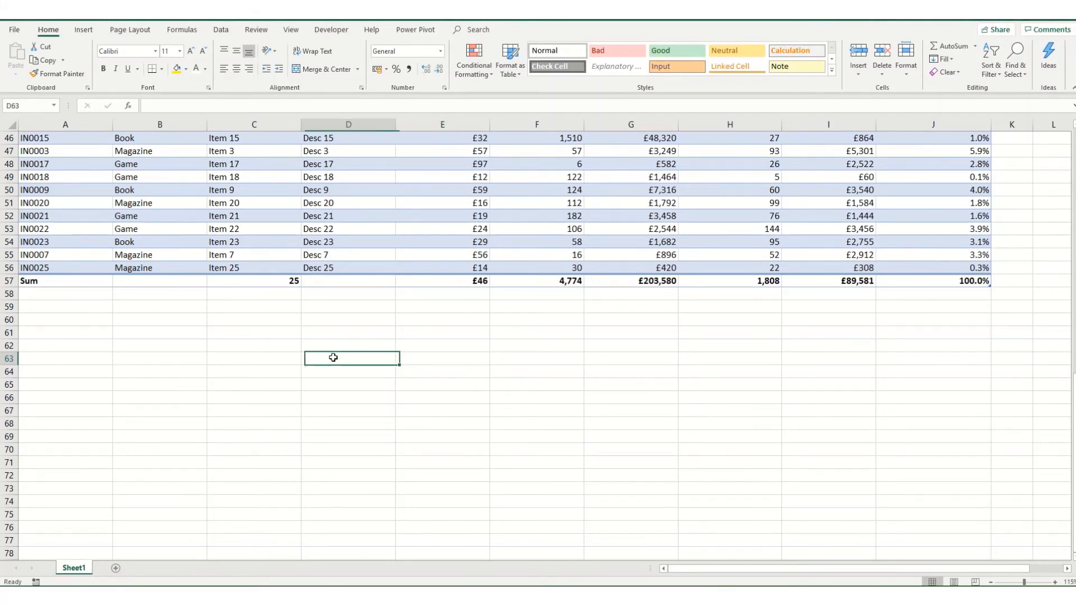
{"action": "type", "text": "Ta"}
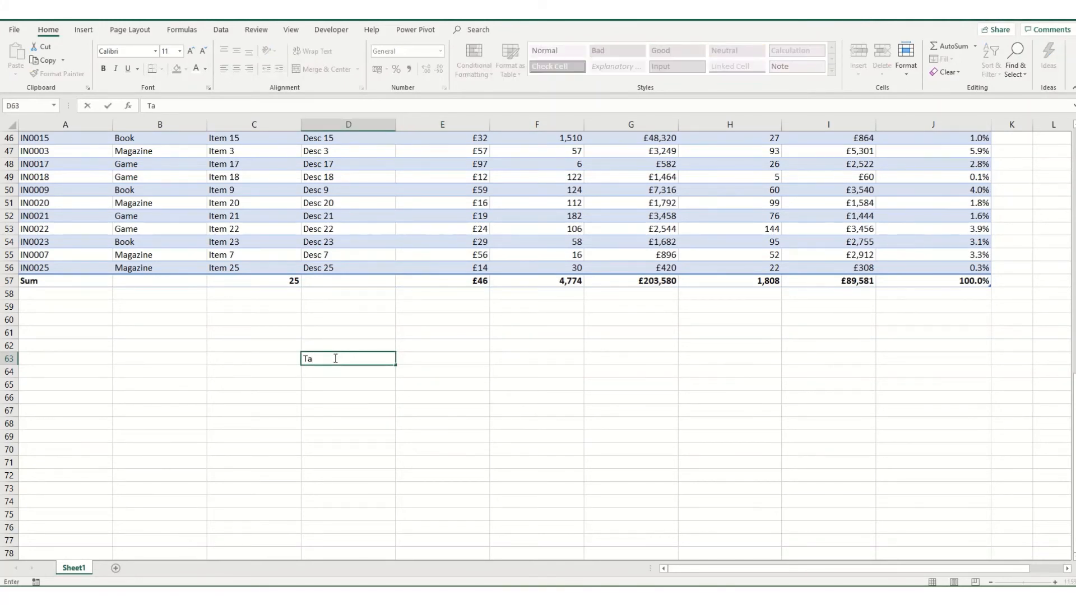
{"action": "type", "text": "ble 1 sale"}
{"action": "key", "text": "Return"}
{"action": "type", "text": "Table 1 "}
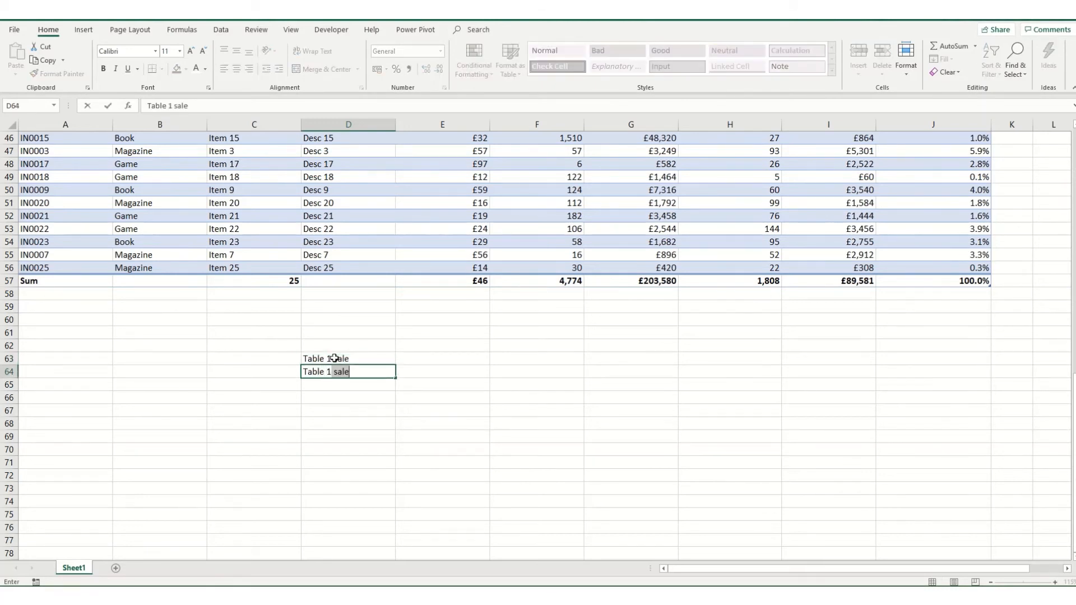
{"action": "type", "text": "3 sales"}
Enter =Table1[[#Totals],[Sales Value]] in E63 by referencing the first table's Sales Value total
{"action": "left_click", "coordinate": [426, 357]}
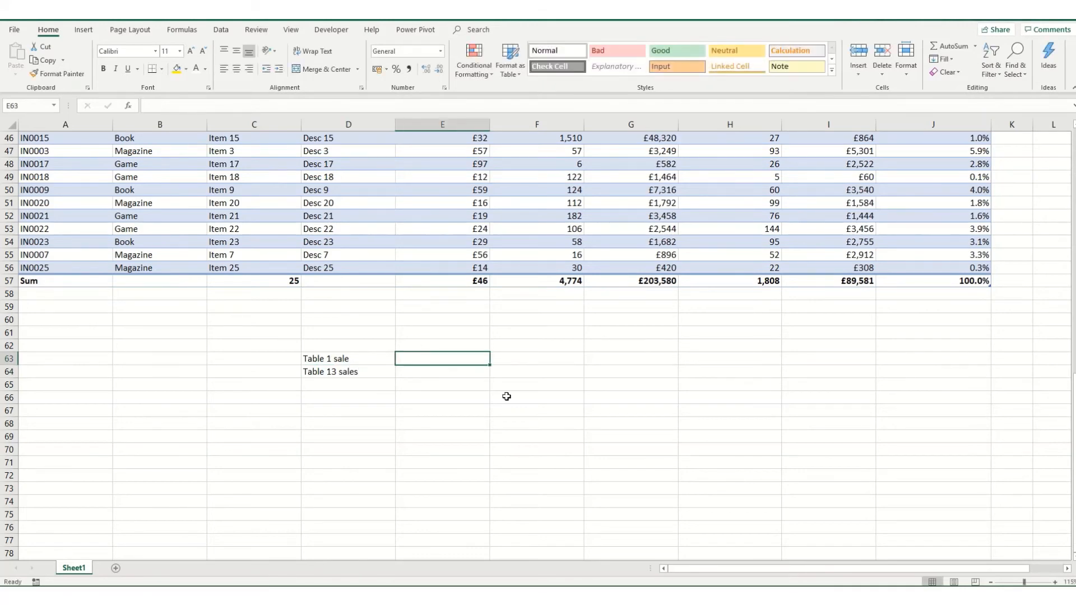
{"action": "type", "text": "="}
{"action": "scroll", "coordinate": [585, 390], "scroll_direction": "up", "scroll_amount": 11}
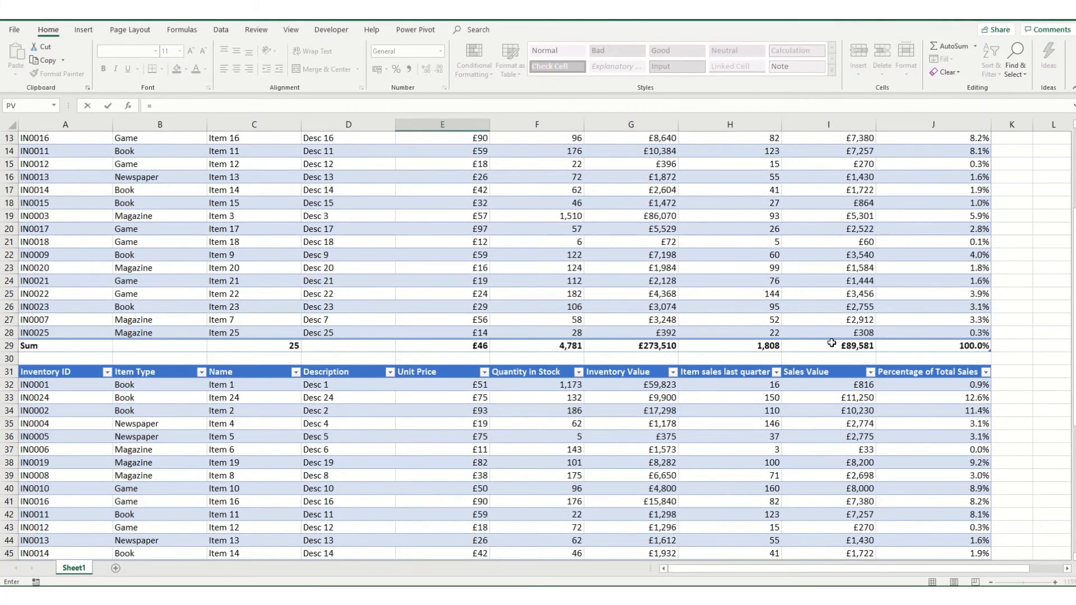
{"action": "left_click", "coordinate": [828, 345]}
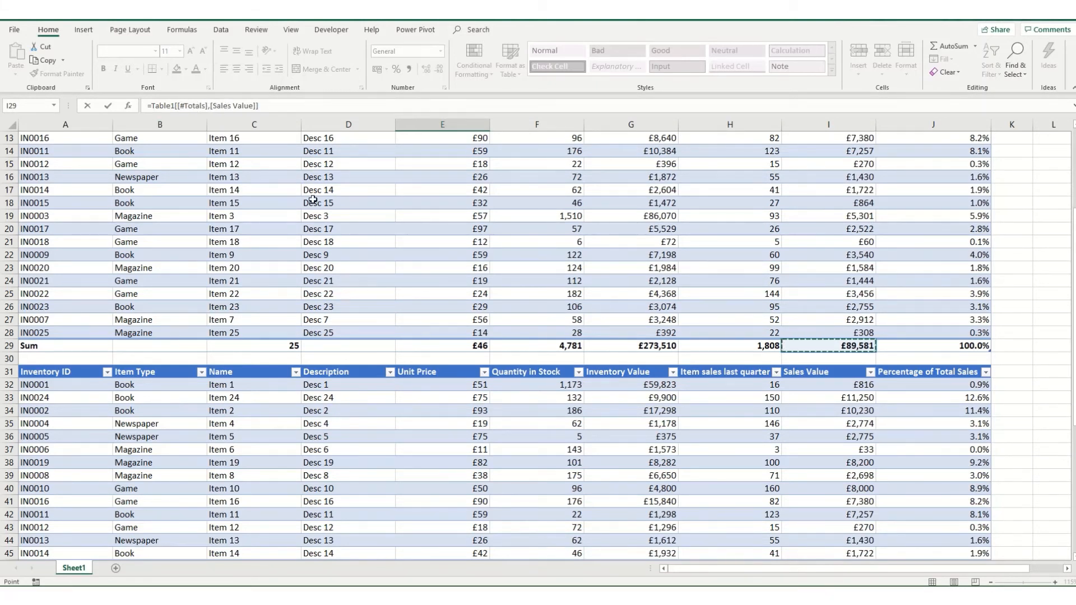
{"action": "key", "text": "Return"}
Copy the E63 total formula into E64 and change its table reference to Table13
{"action": "left_click", "coordinate": [436, 465]}
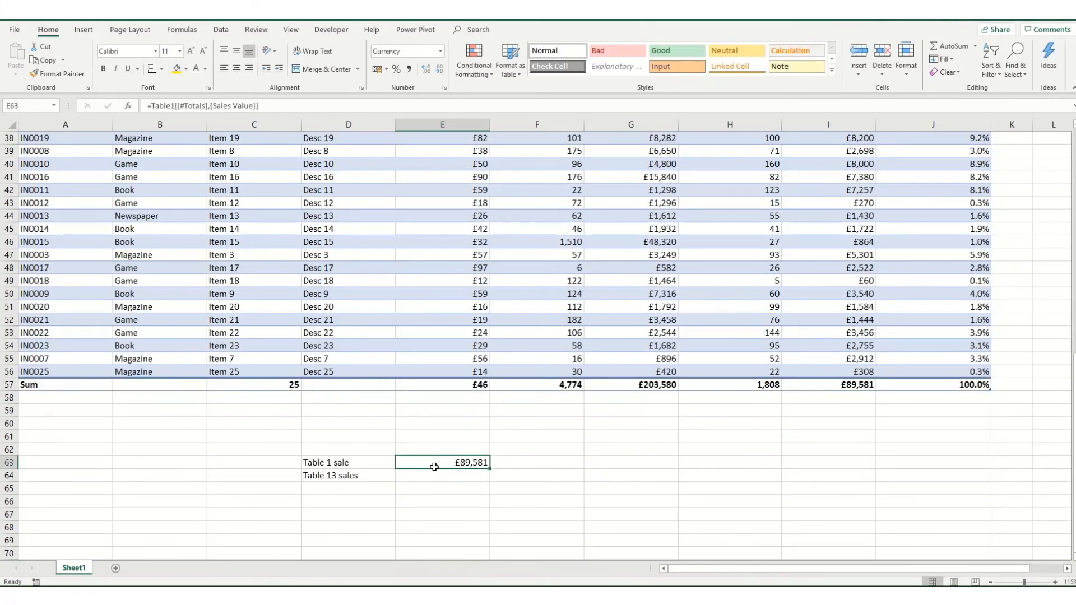
{"action": "key", "text": "ctrl+c"}
{"action": "key", "text": "Down"}
{"action": "key", "text": "ctrl+v"}
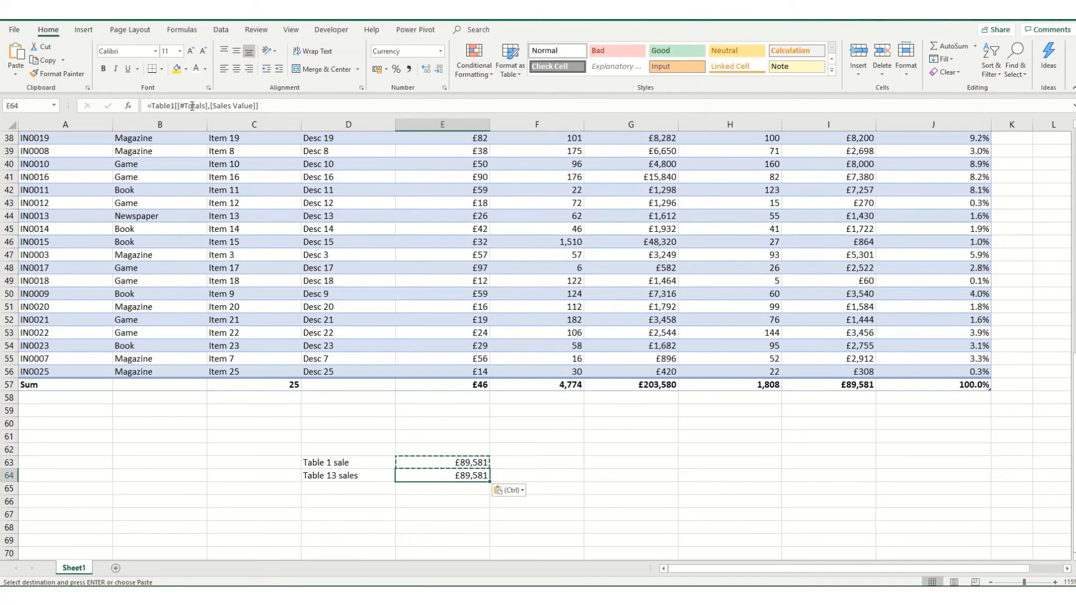
{"action": "left_click", "coordinate": [174, 106]}
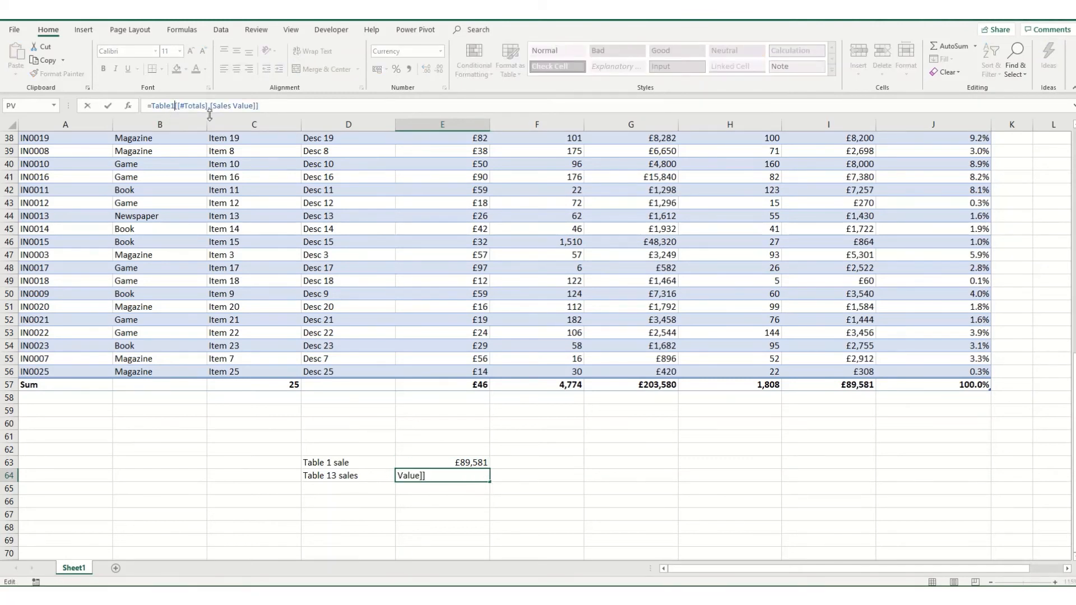
{"action": "type", "text": "3"}
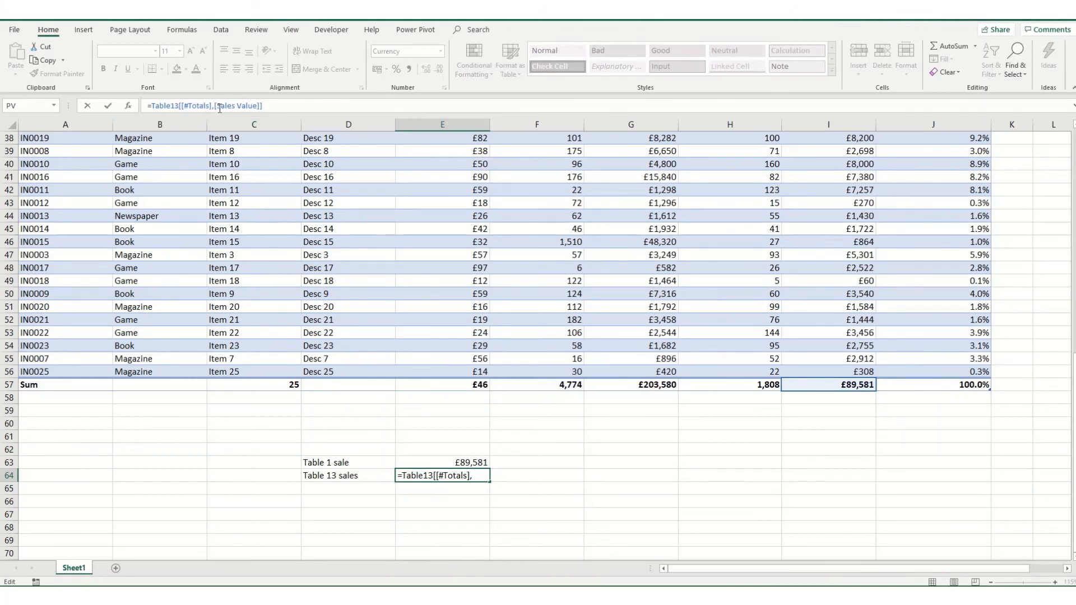
Change the column reference in the E64 formula to Inventory Value, giving =Table13[[#Totals],[Inventory Value]]
{"action": "left_click_drag", "start_coordinate": [220, 107], "coordinate": [258, 102]}
{"action": "key", "text": "BackSpace"}
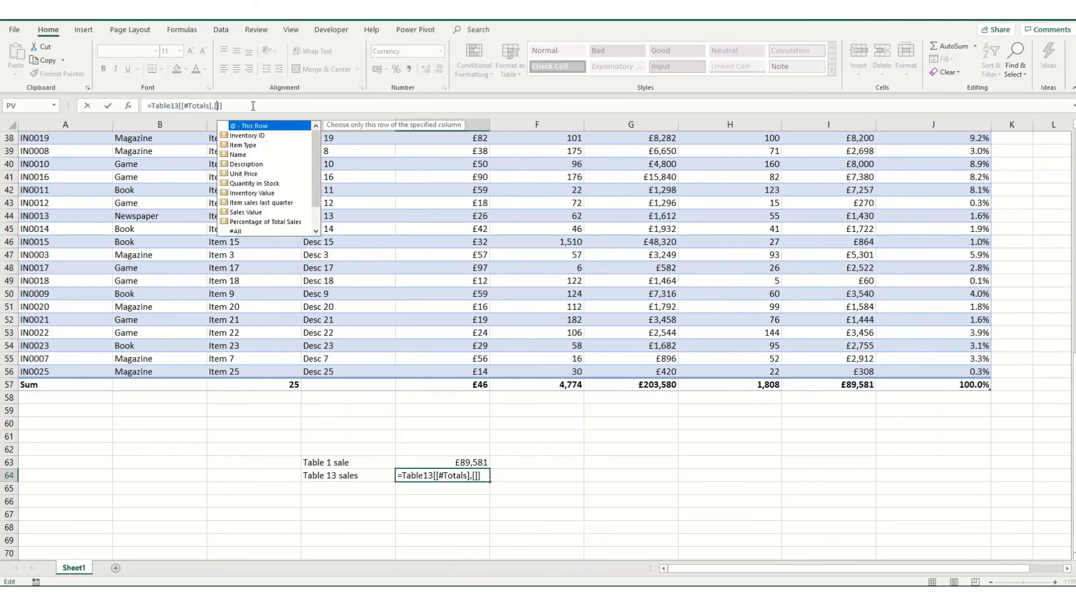
{"action": "left_click", "coordinate": [235, 194]}
{"action": "double_click", "coordinate": [235, 194]}
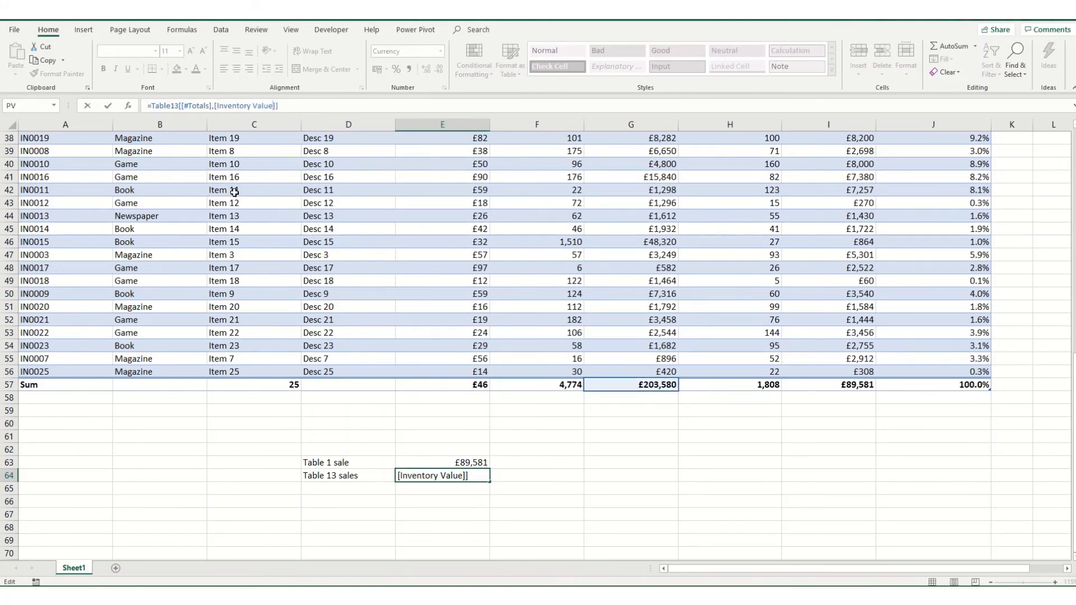
{"action": "key", "text": "Return"}
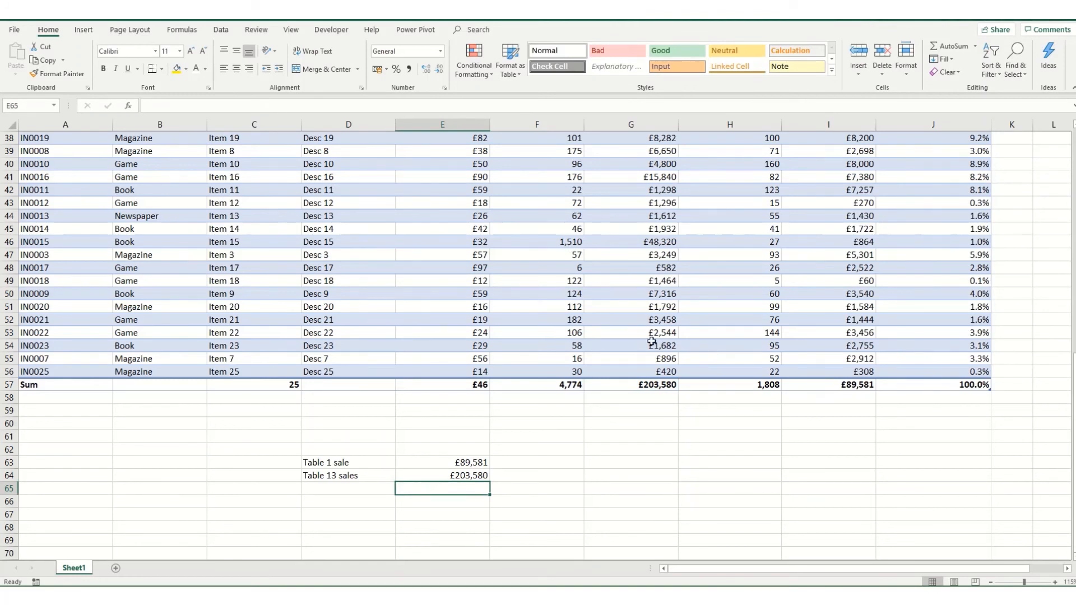
Check the copied table's Inventory Value total and the summary formulas in E64 and E63, and review both stock tables up to the sheet's start
{"action": "left_click", "coordinate": [633, 383]}
{"action": "left_click", "coordinate": [451, 513]}
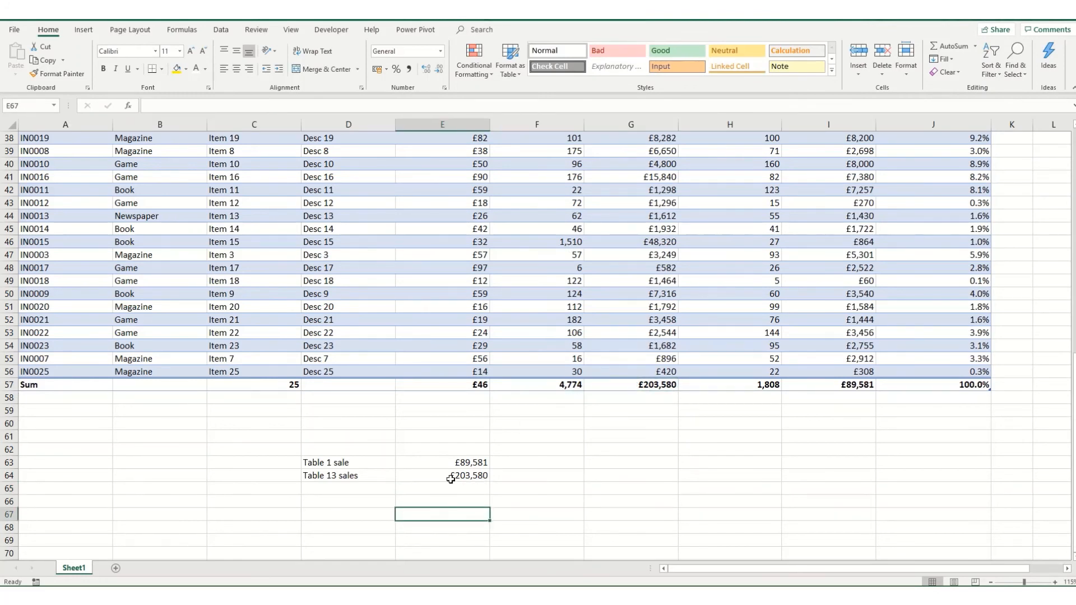
{"action": "left_click", "coordinate": [450, 479]}
{"action": "key", "text": "Up"}
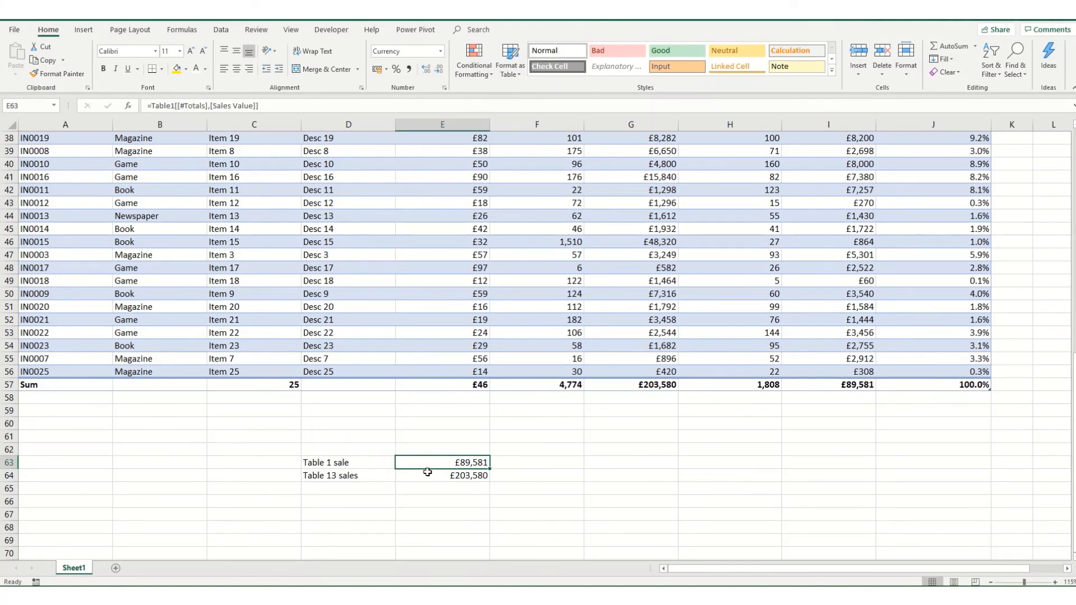
{"action": "scroll", "coordinate": [493, 472], "scroll_direction": "up", "scroll_amount": 8}
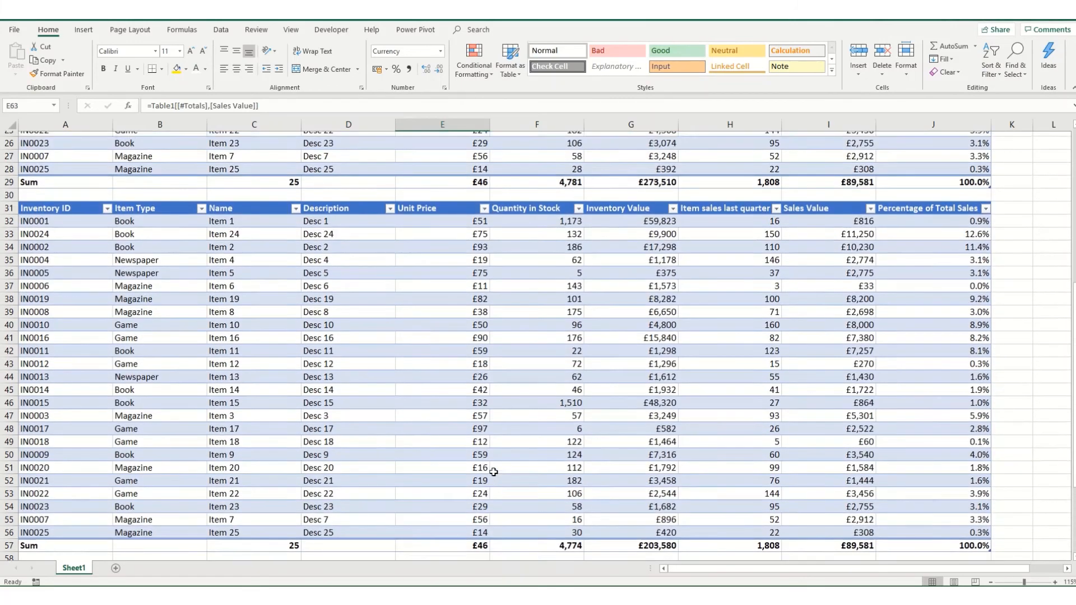
{"action": "scroll", "coordinate": [494, 472], "scroll_direction": "up", "scroll_amount": 4}
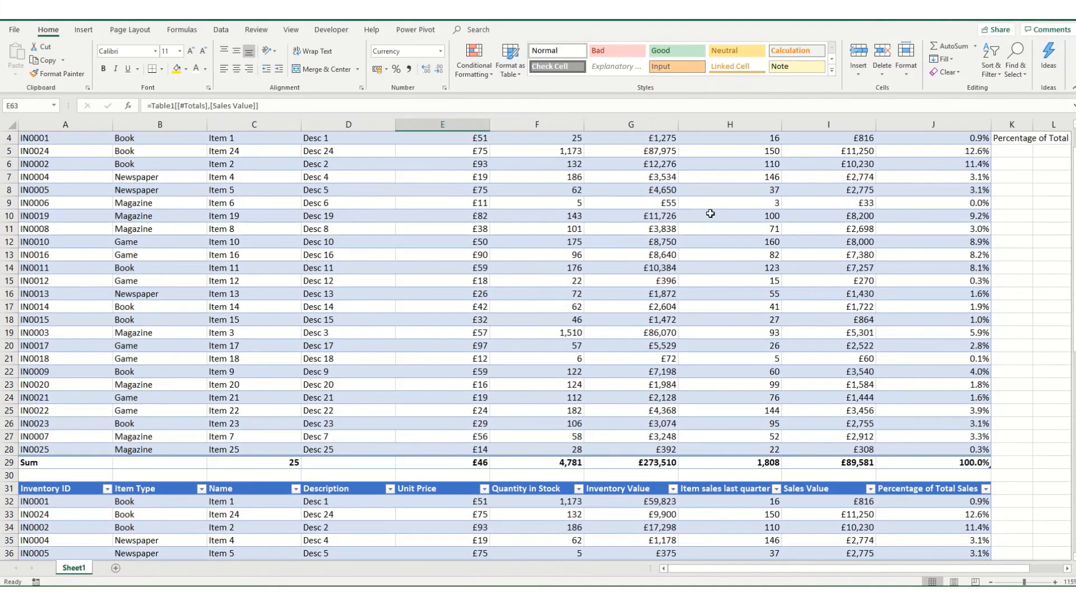
{"action": "scroll", "coordinate": [718, 276], "scroll_direction": "up", "scroll_amount": 1}
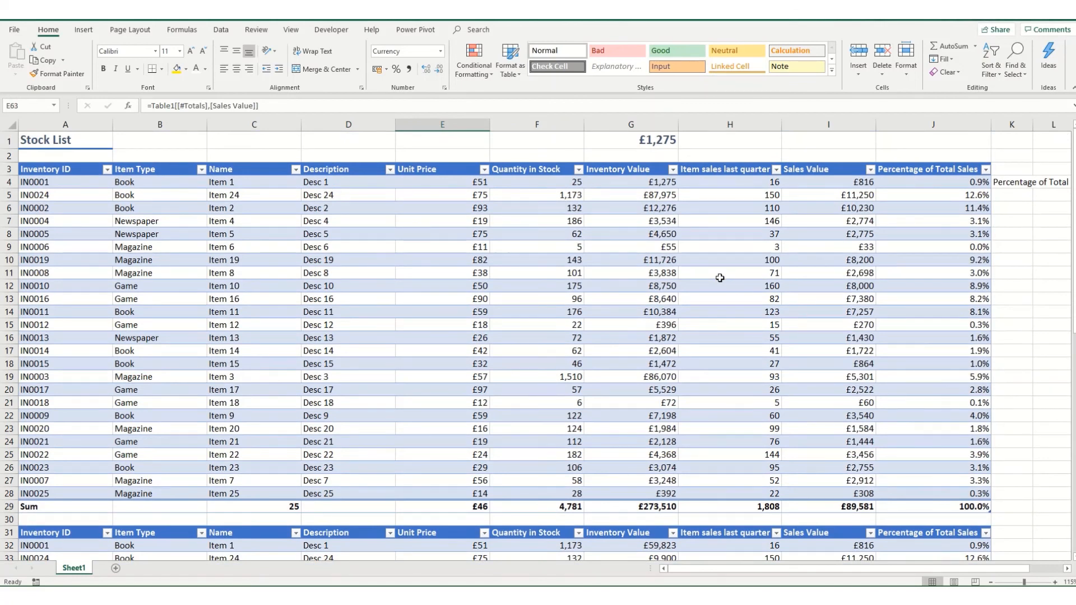